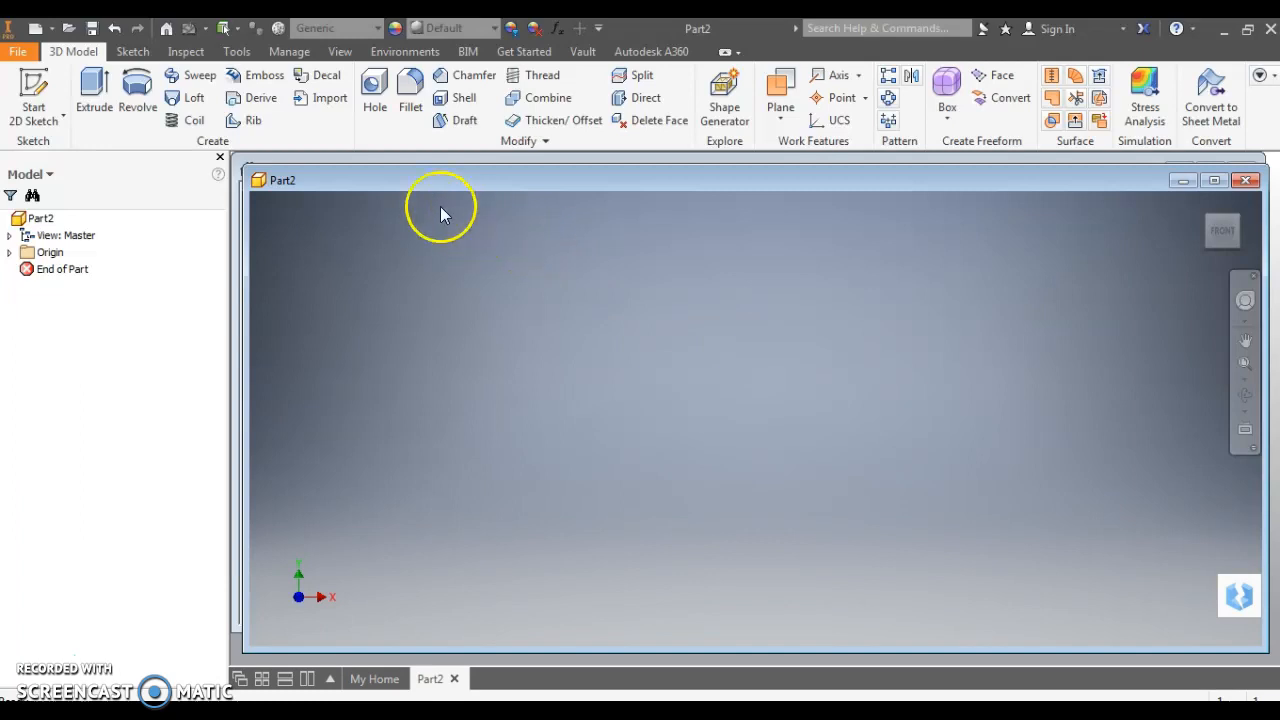
# Change the part's length unit to millimeter in Document Settings and apply it
pyautogui.click(238, 50)
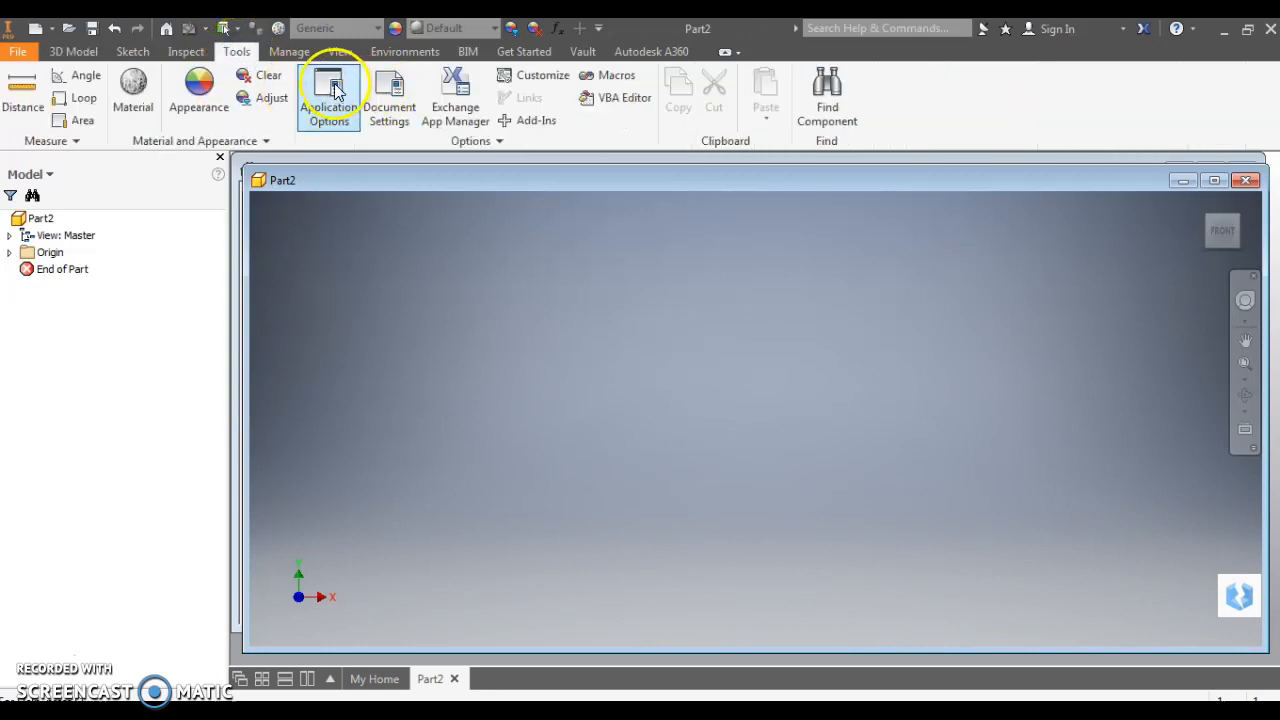
pyautogui.click(390, 88)
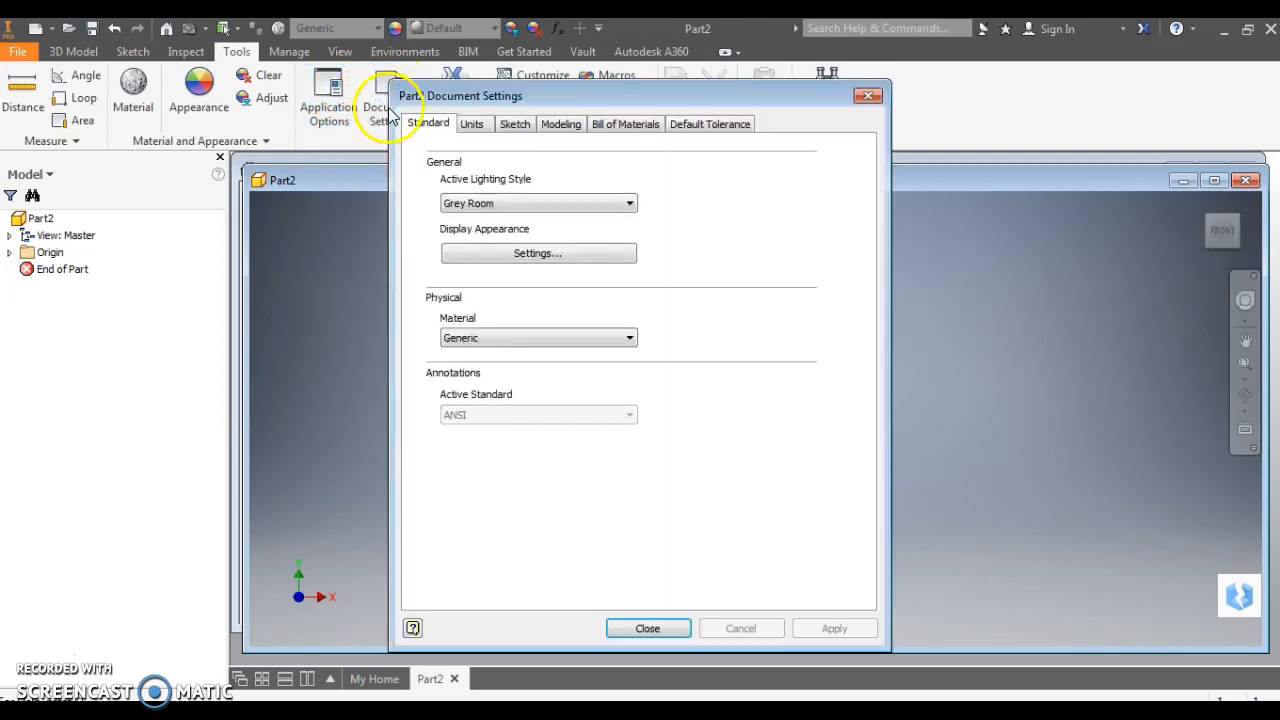
pyautogui.click(473, 125)
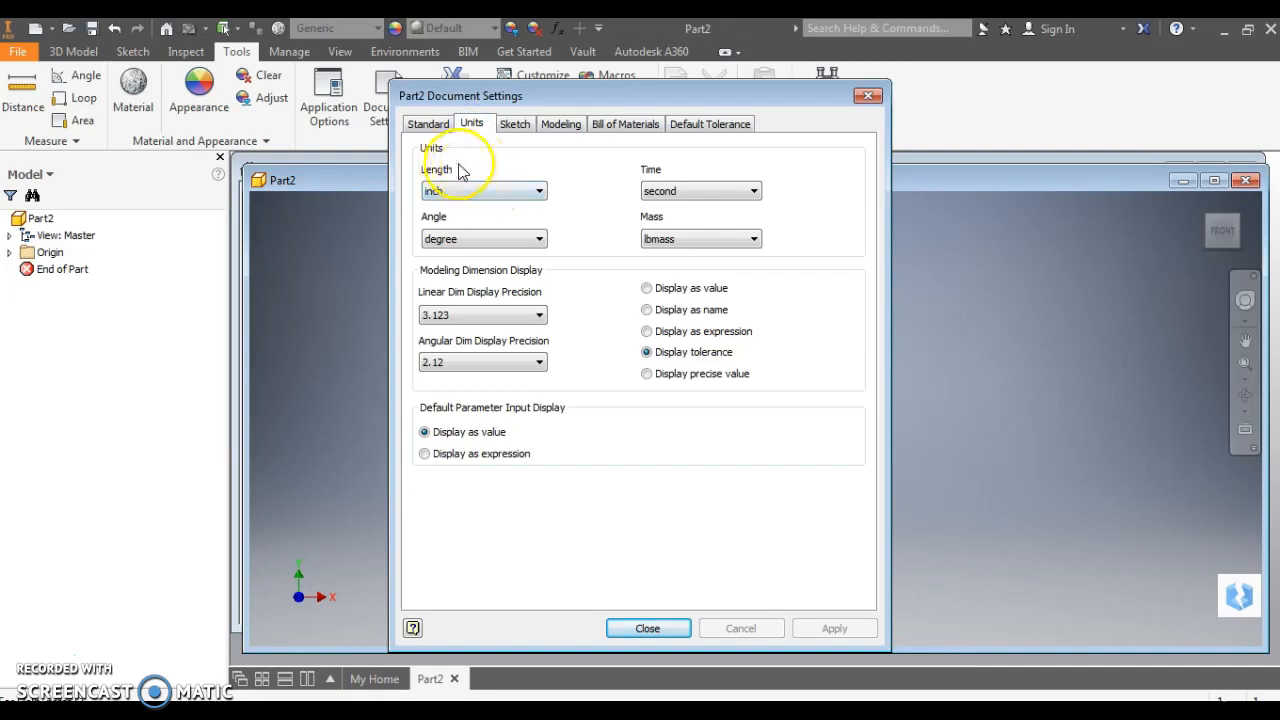
pyautogui.click(540, 193)
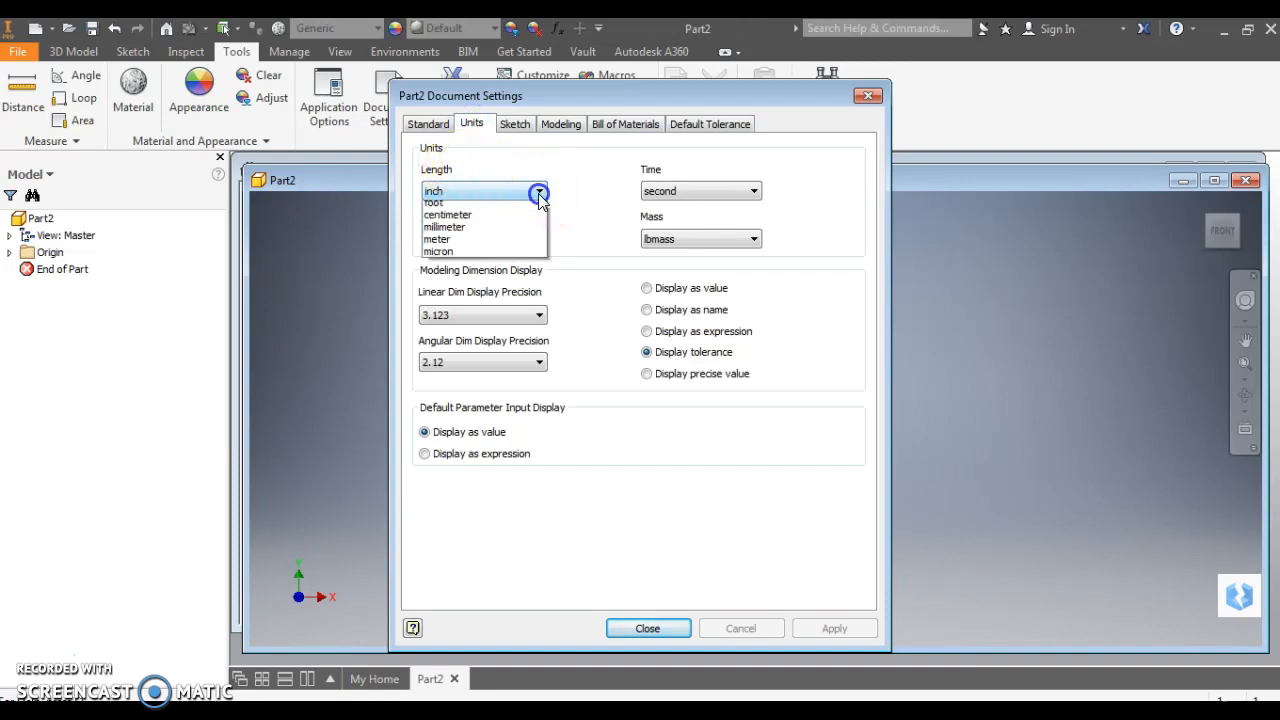
pyautogui.click(485, 246)
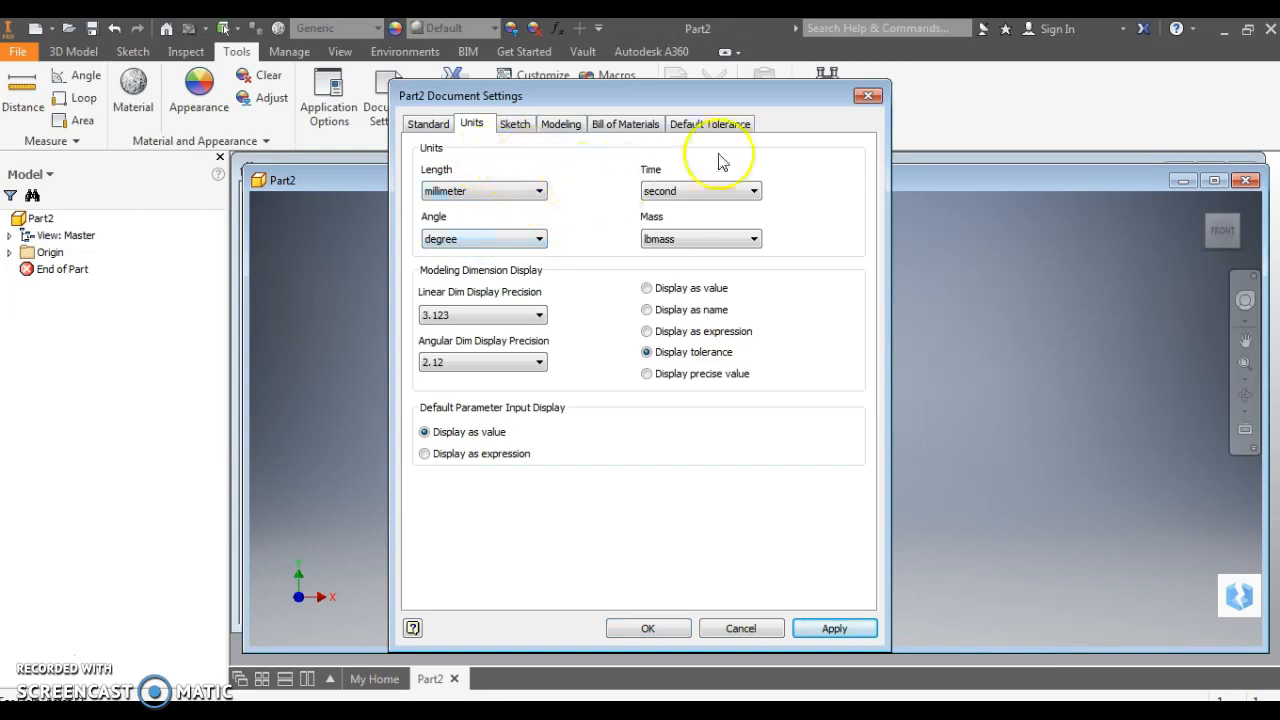
pyautogui.click(834, 630)
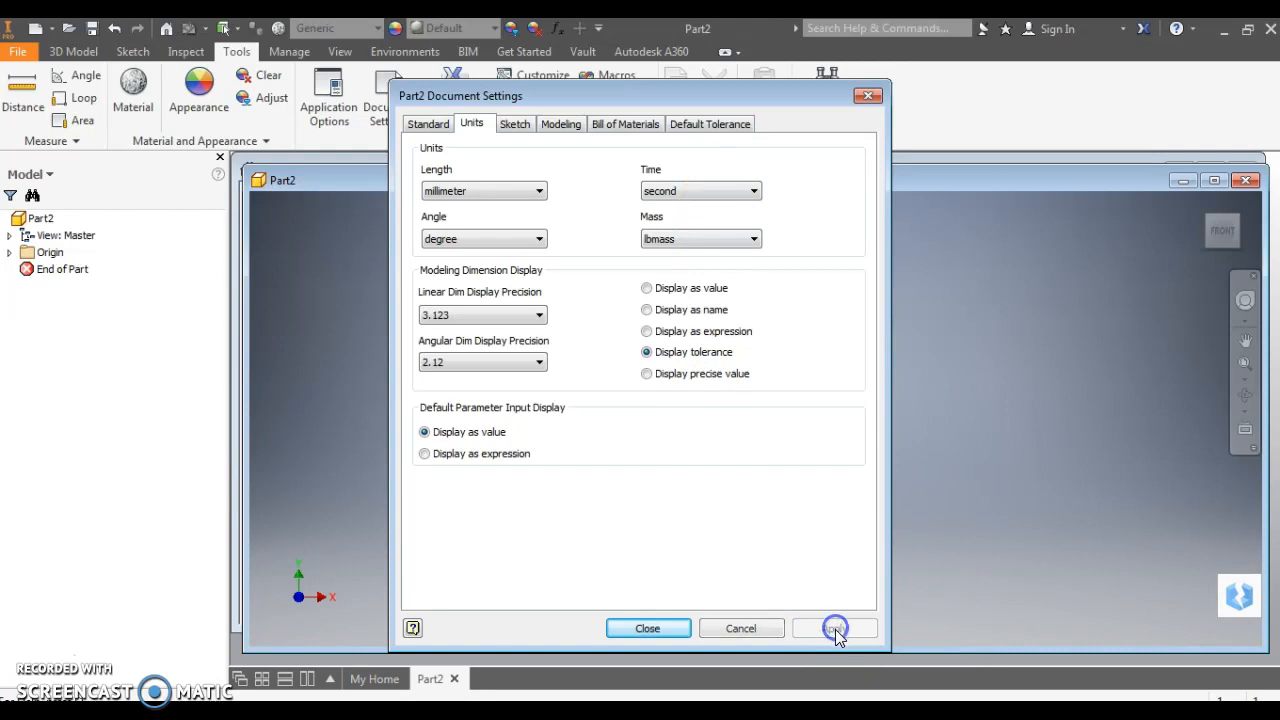
pyautogui.click(647, 628)
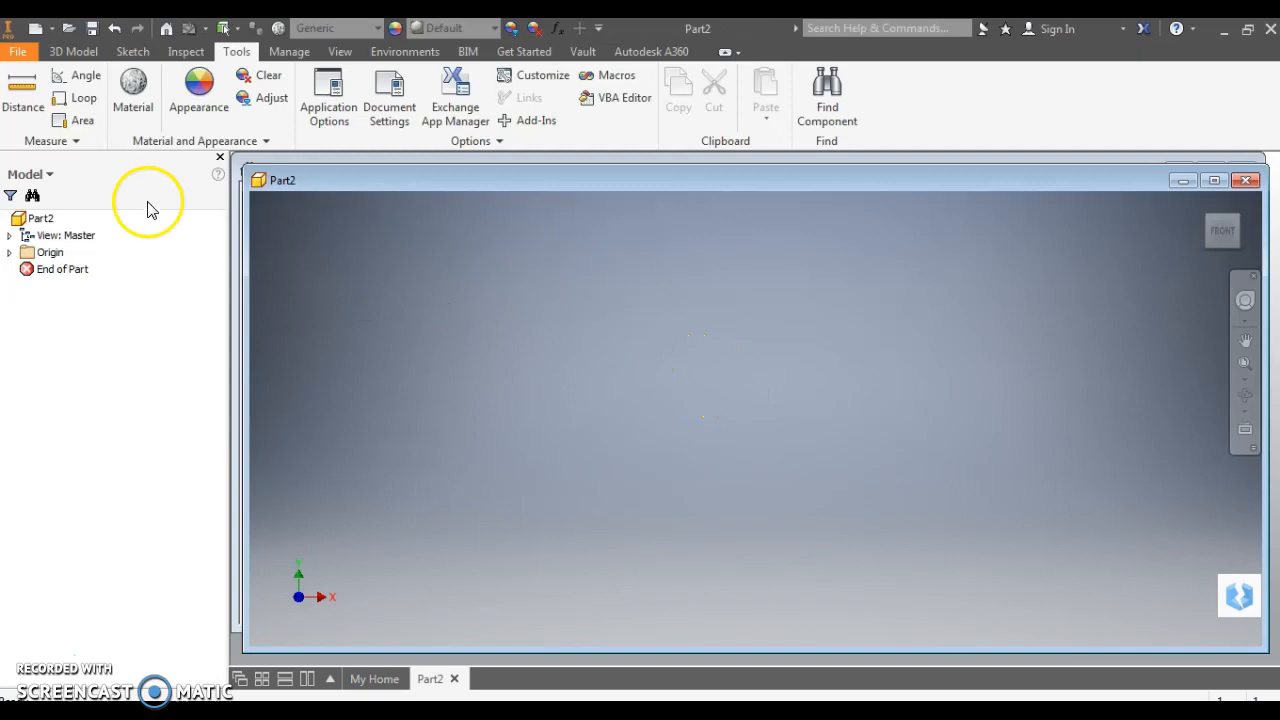
# Start a 2D sketch on the XY plane and draw a two-point rectangle from the origin
pyautogui.click(73, 53)
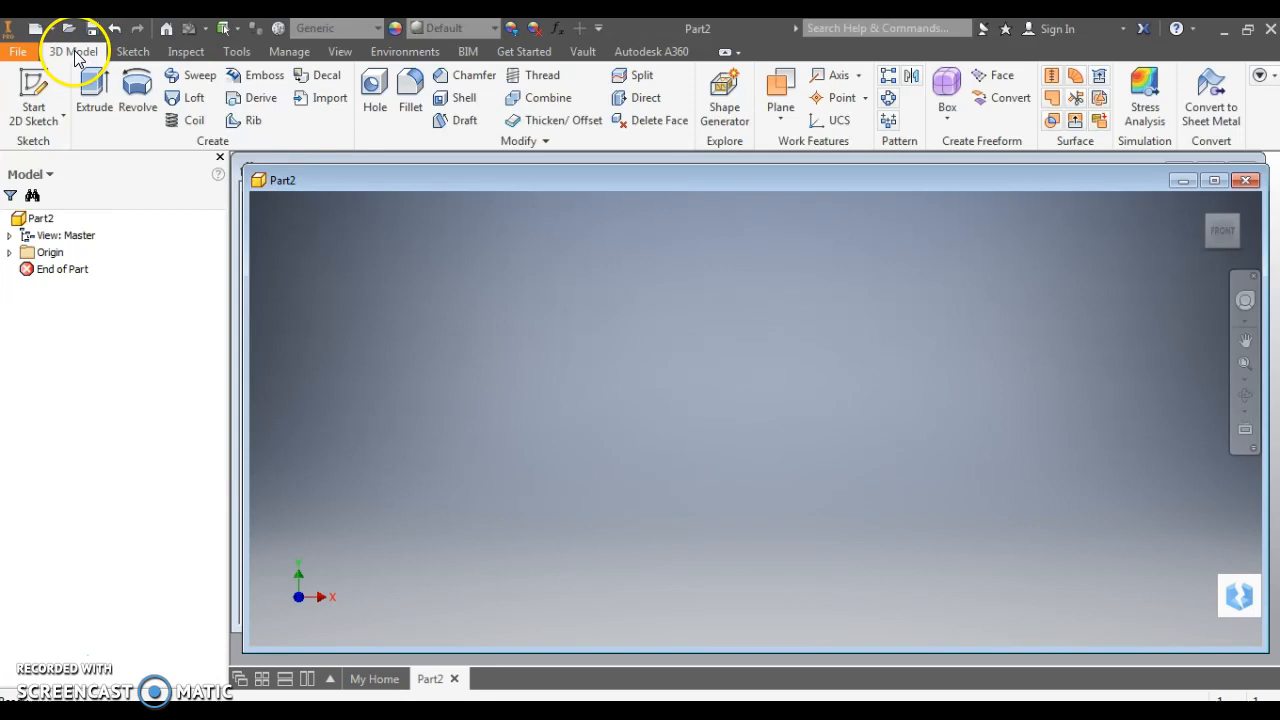
pyautogui.click(30, 118)
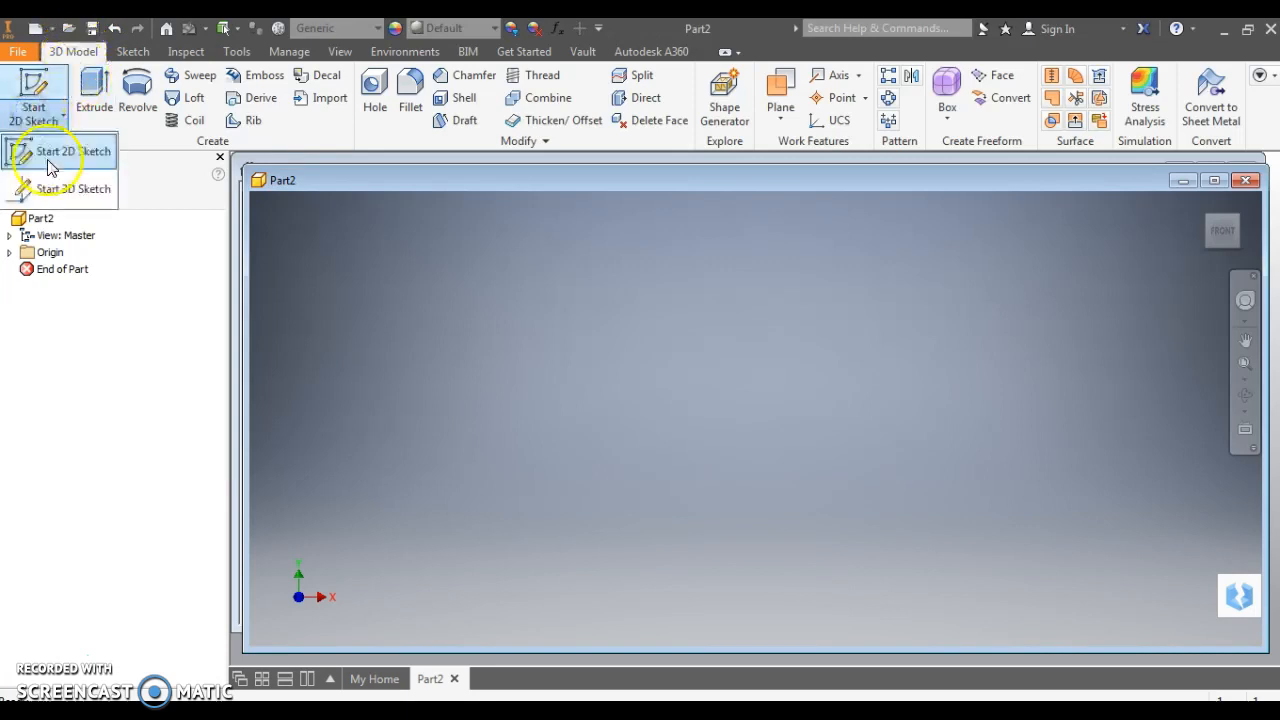
pyautogui.click(55, 152)
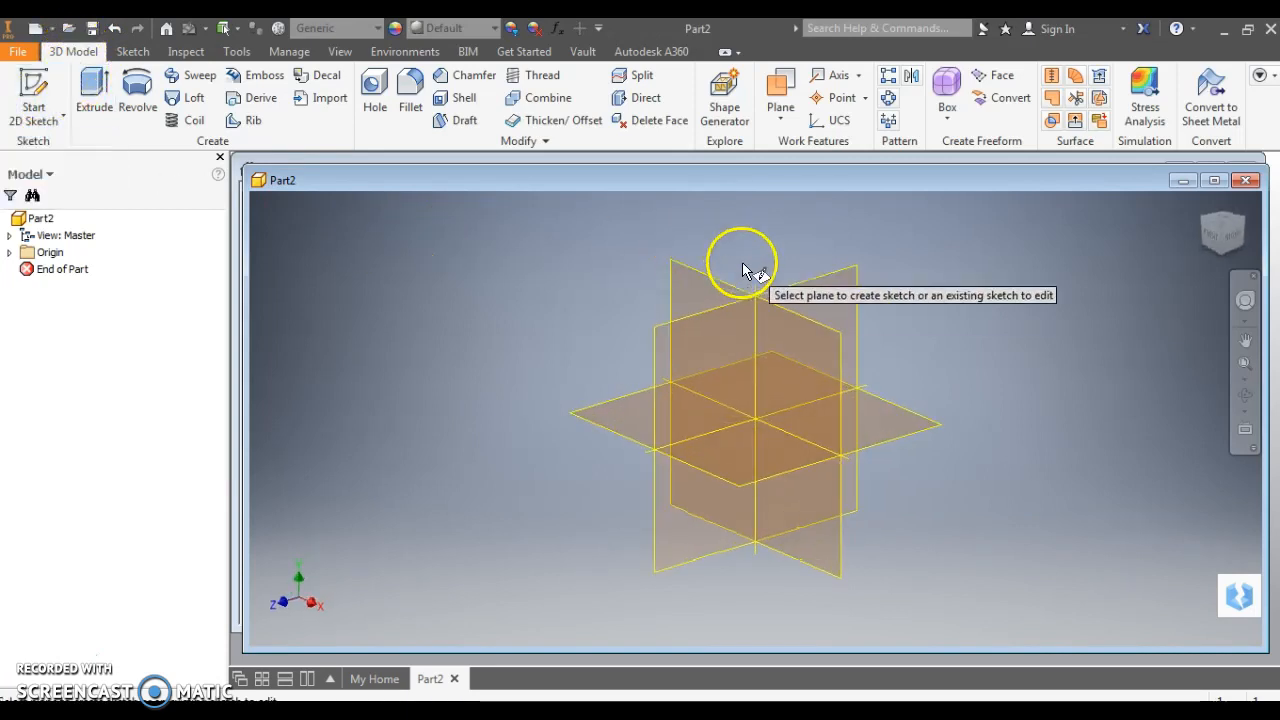
pyautogui.click(688, 290)
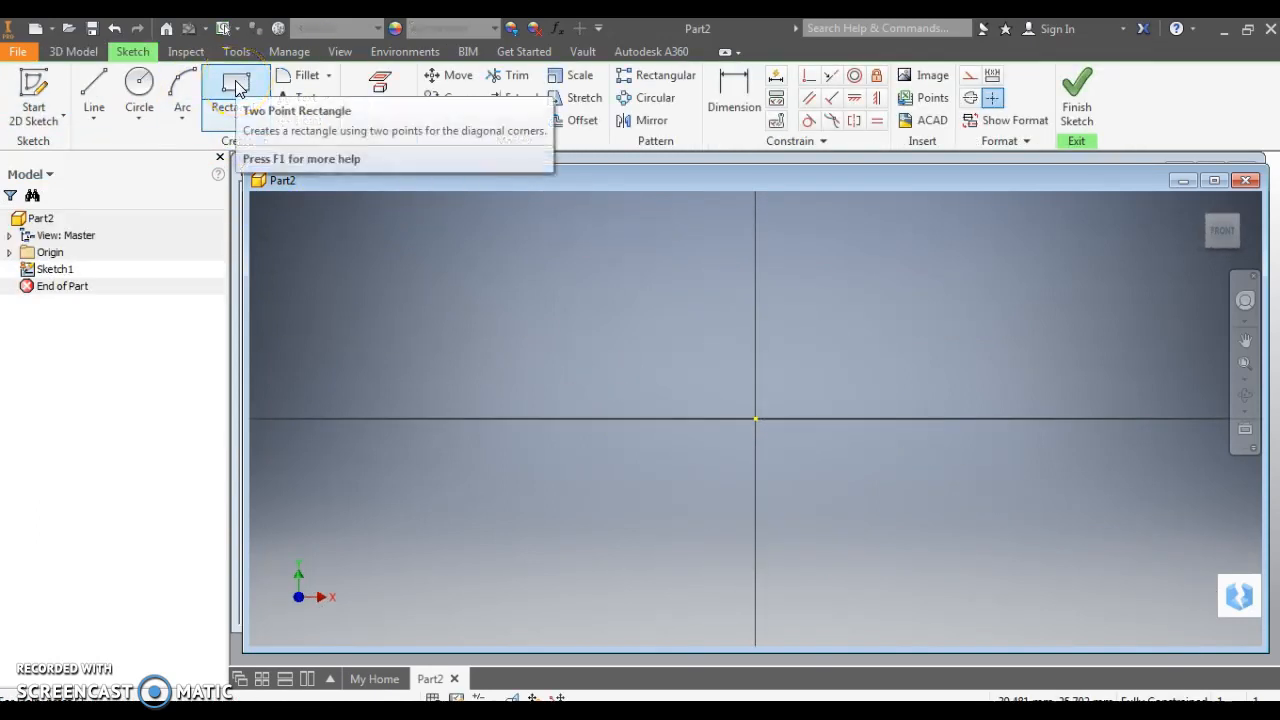
pyautogui.click(236, 86)
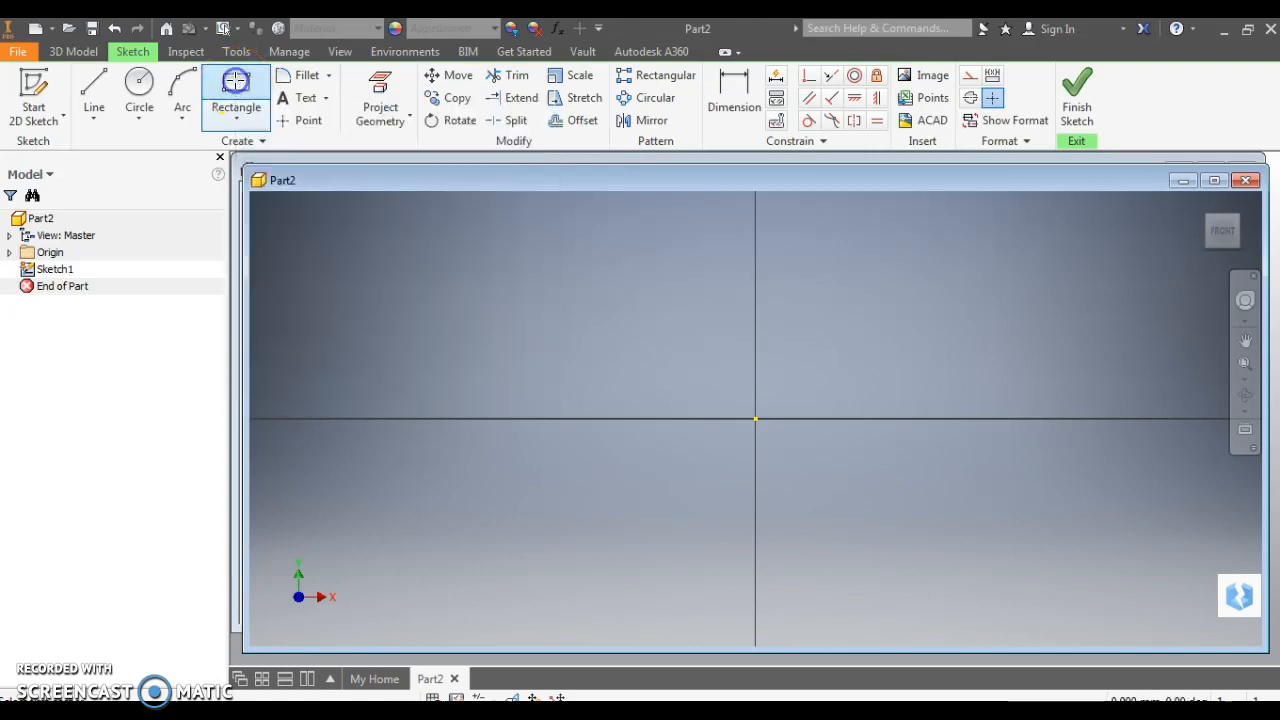
pyautogui.click(757, 417)
pyautogui.click(949, 299)
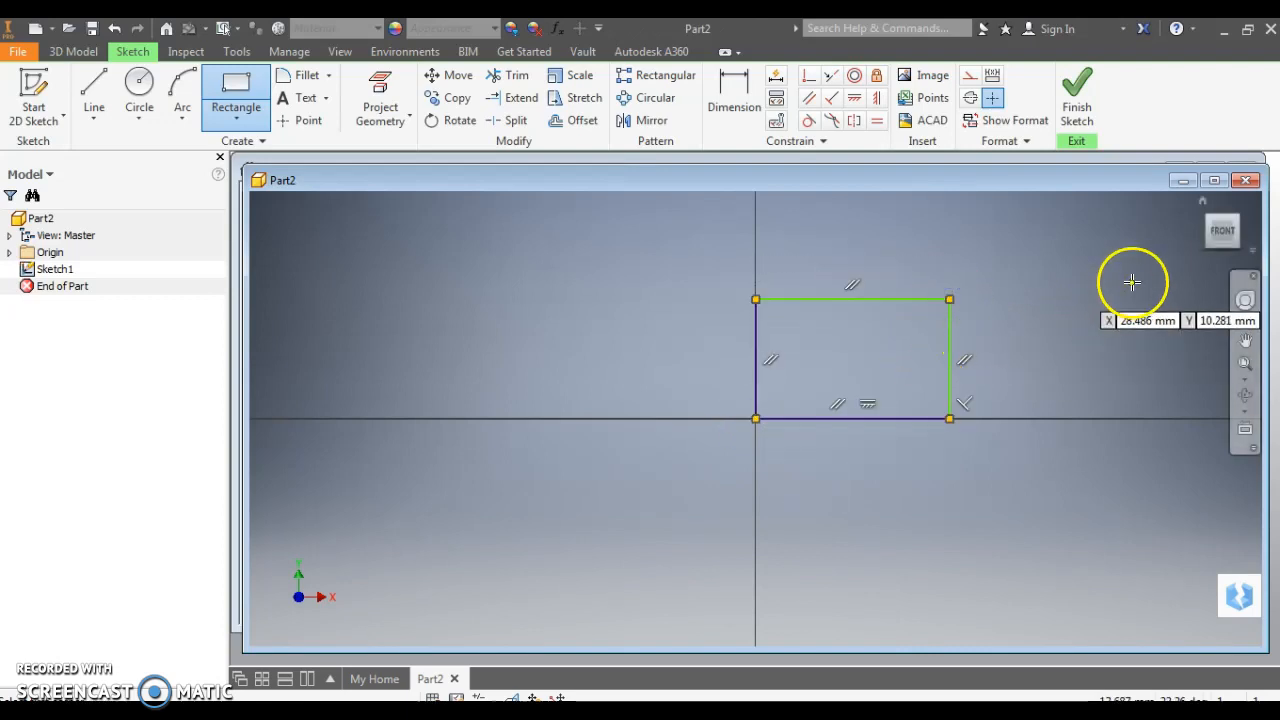
# Dimension the rectangle's right edge to a 40 mm height
pyautogui.click(733, 93)
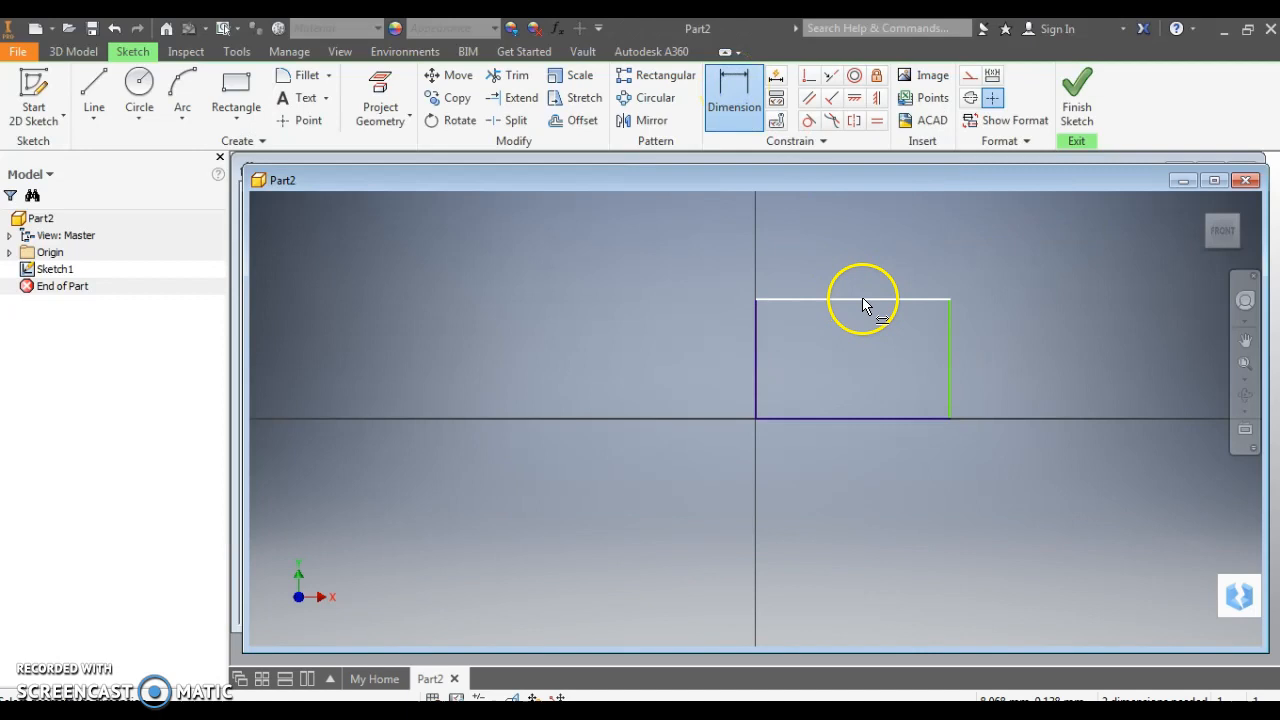
pyautogui.click(951, 349)
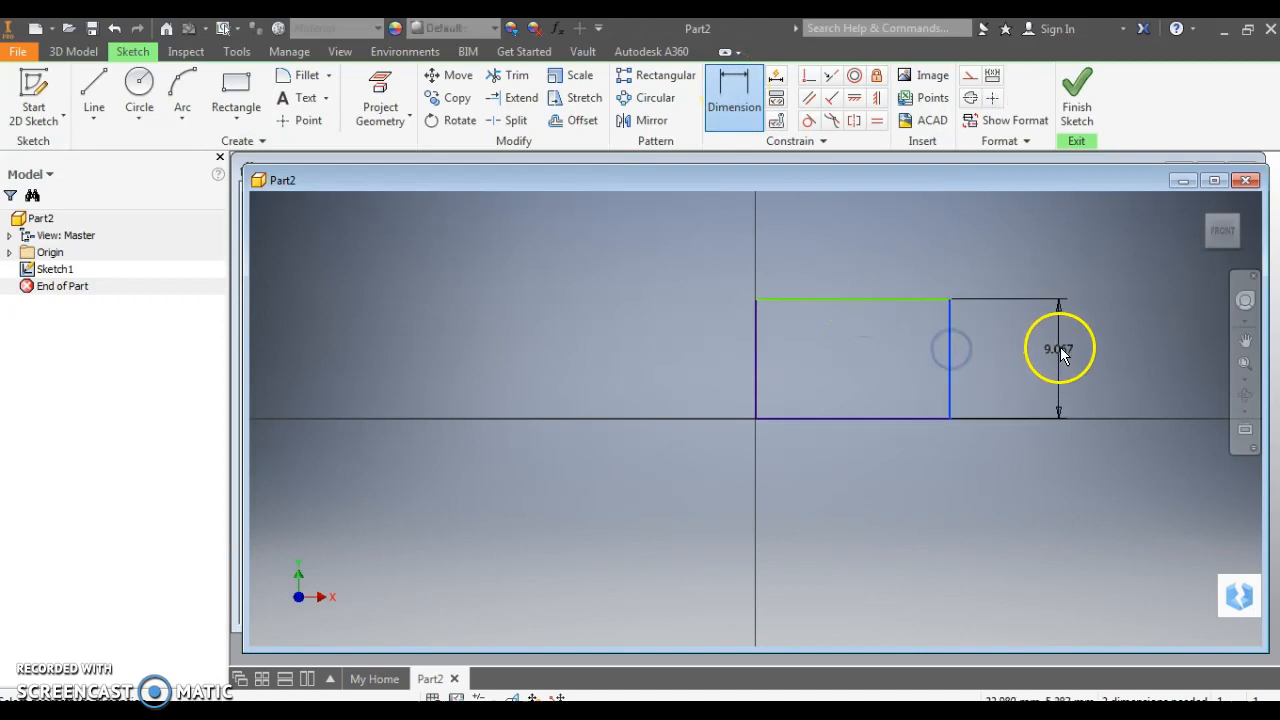
pyautogui.click(1060, 352)
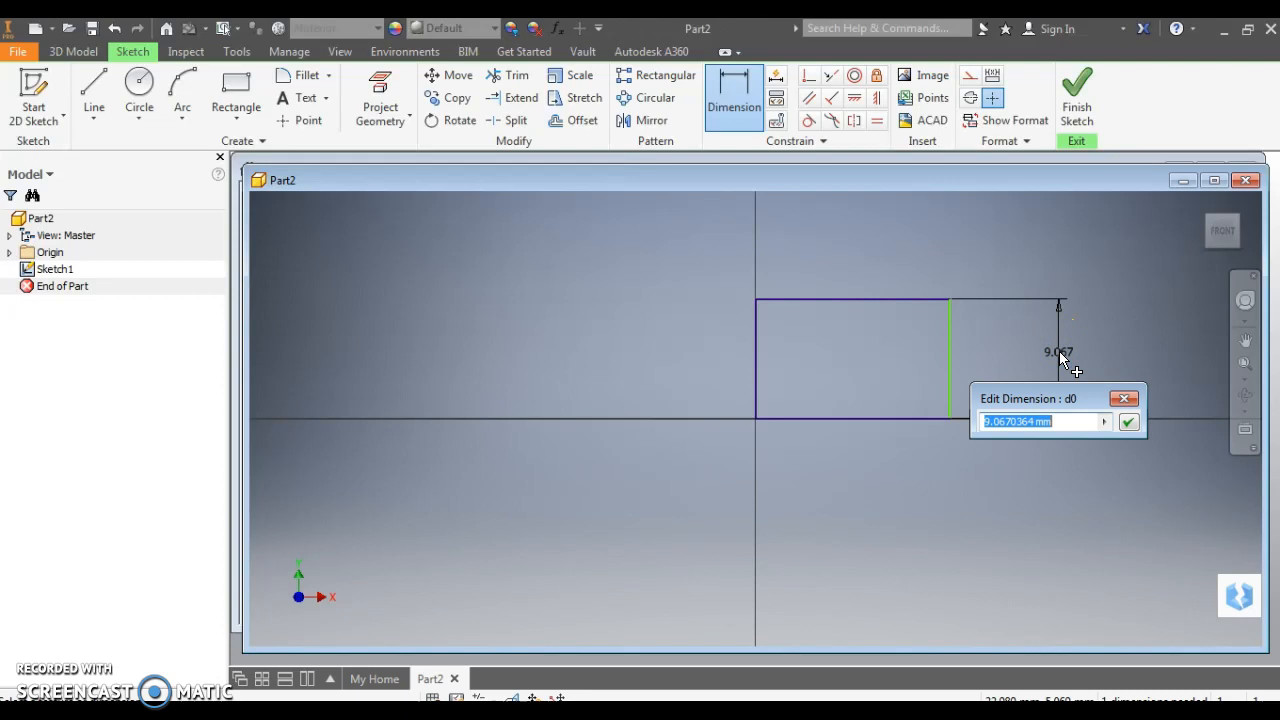
pyautogui.write('40')
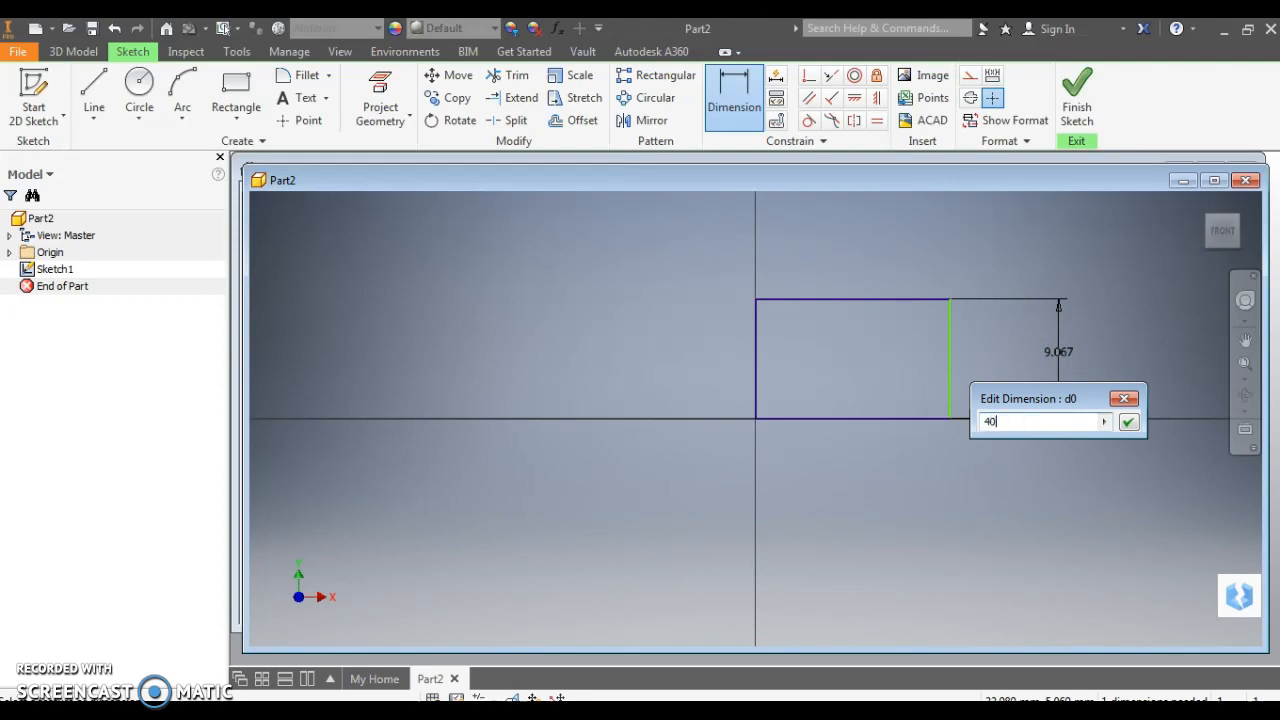
pyautogui.press('Return')
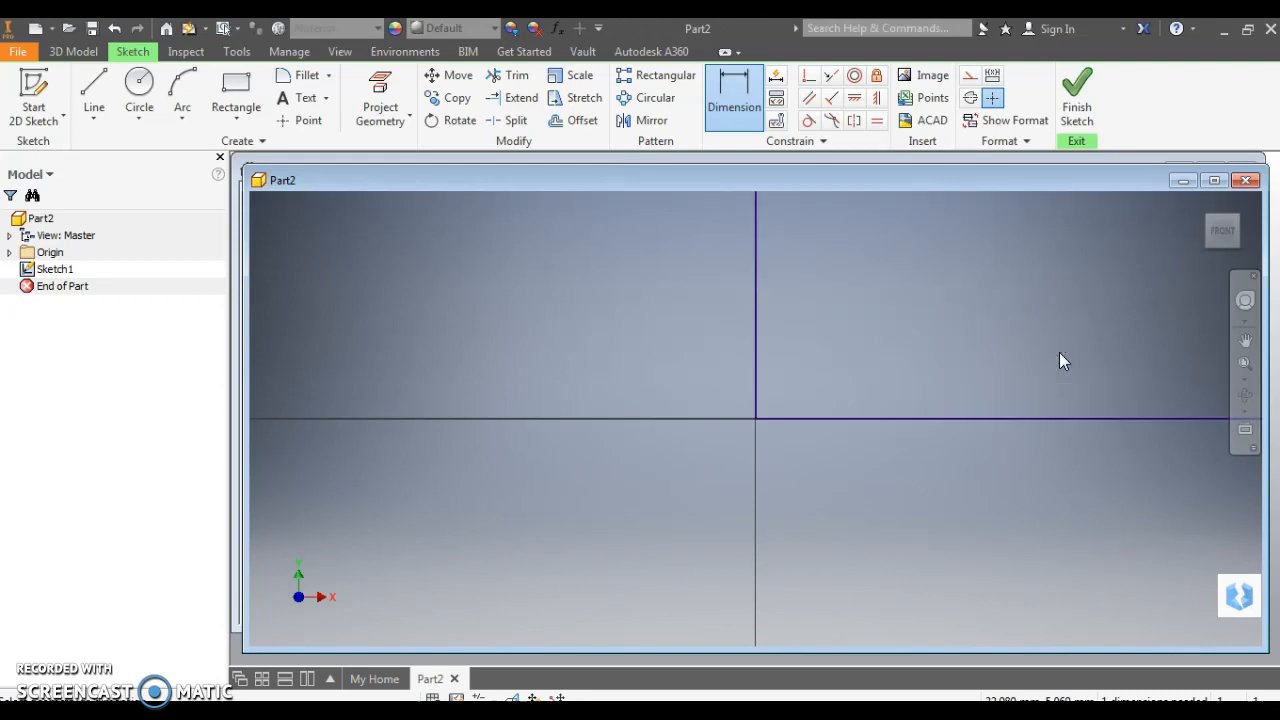
# Dimension the rectangle's top edge to 60 mm and finish Sketch1
pyautogui.click(1218, 230)
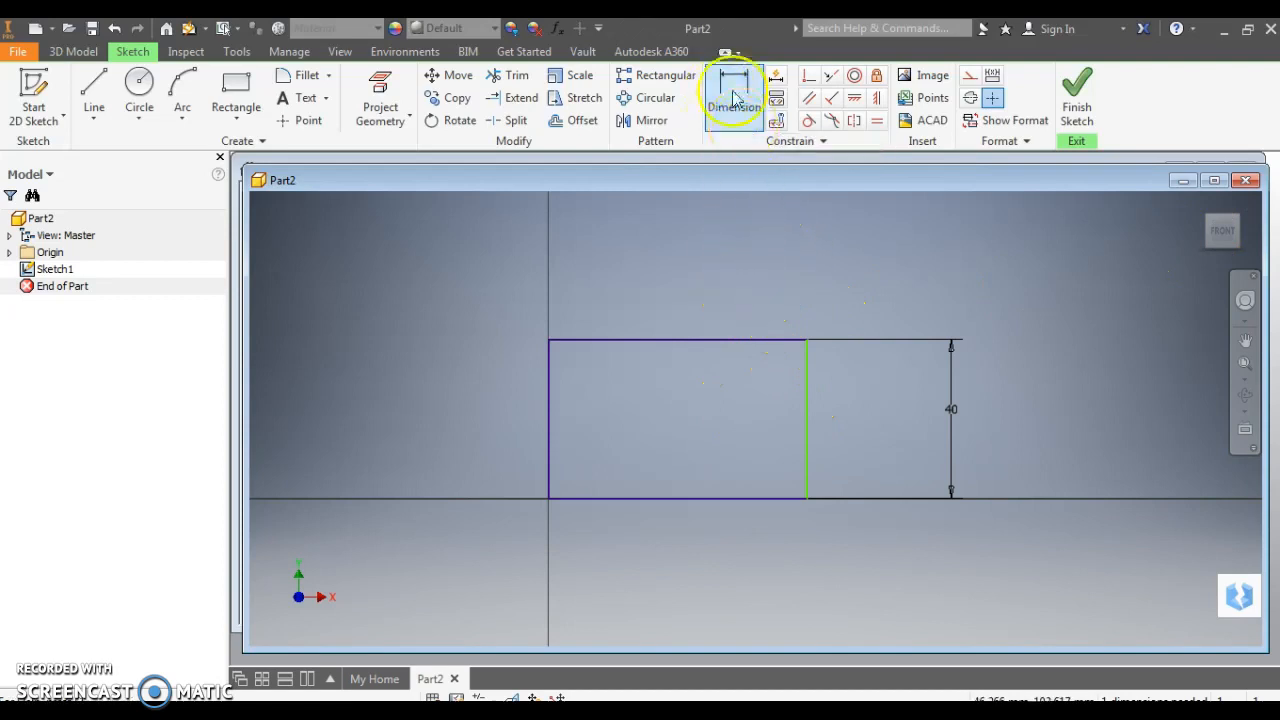
pyautogui.click(735, 341)
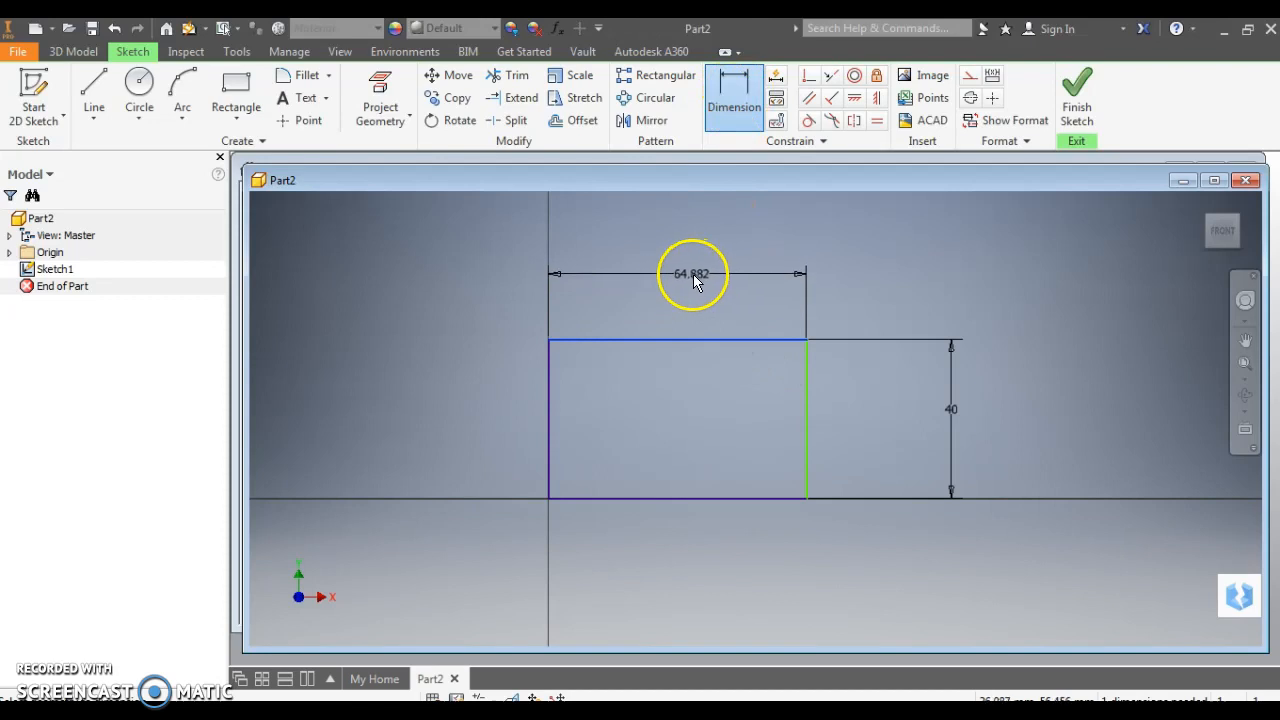
pyautogui.click(696, 281)
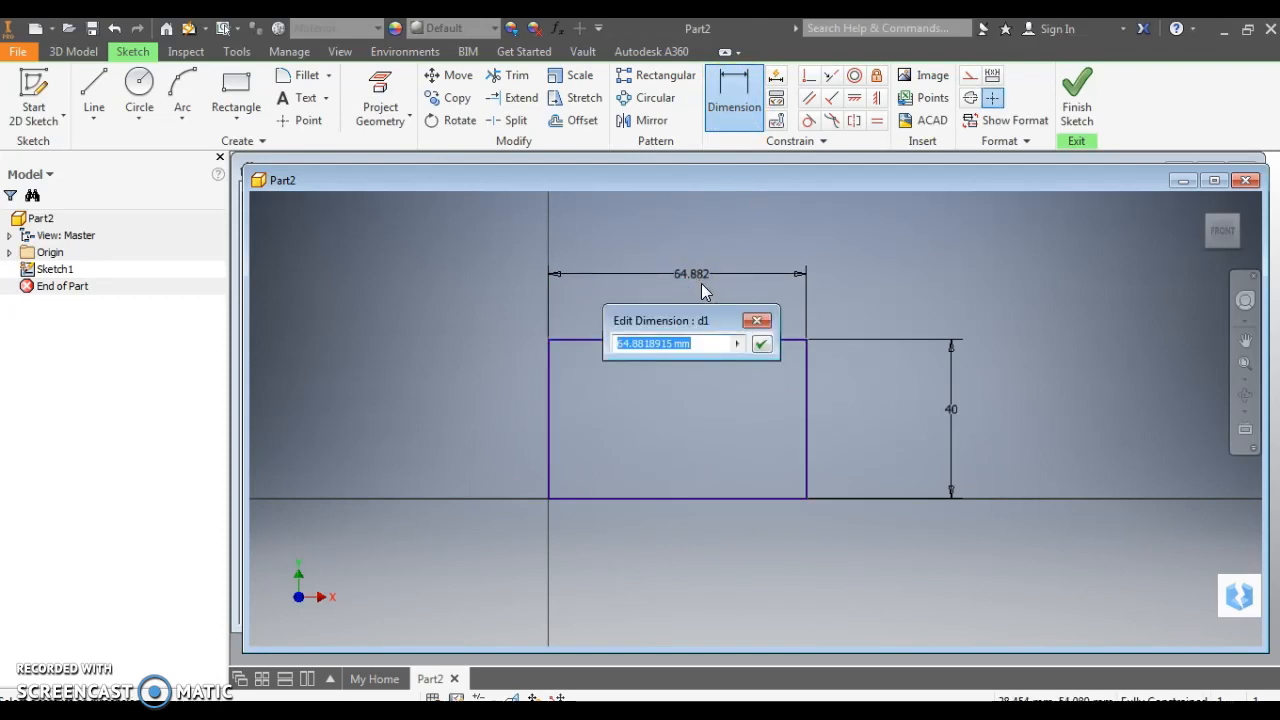
pyautogui.write('60')
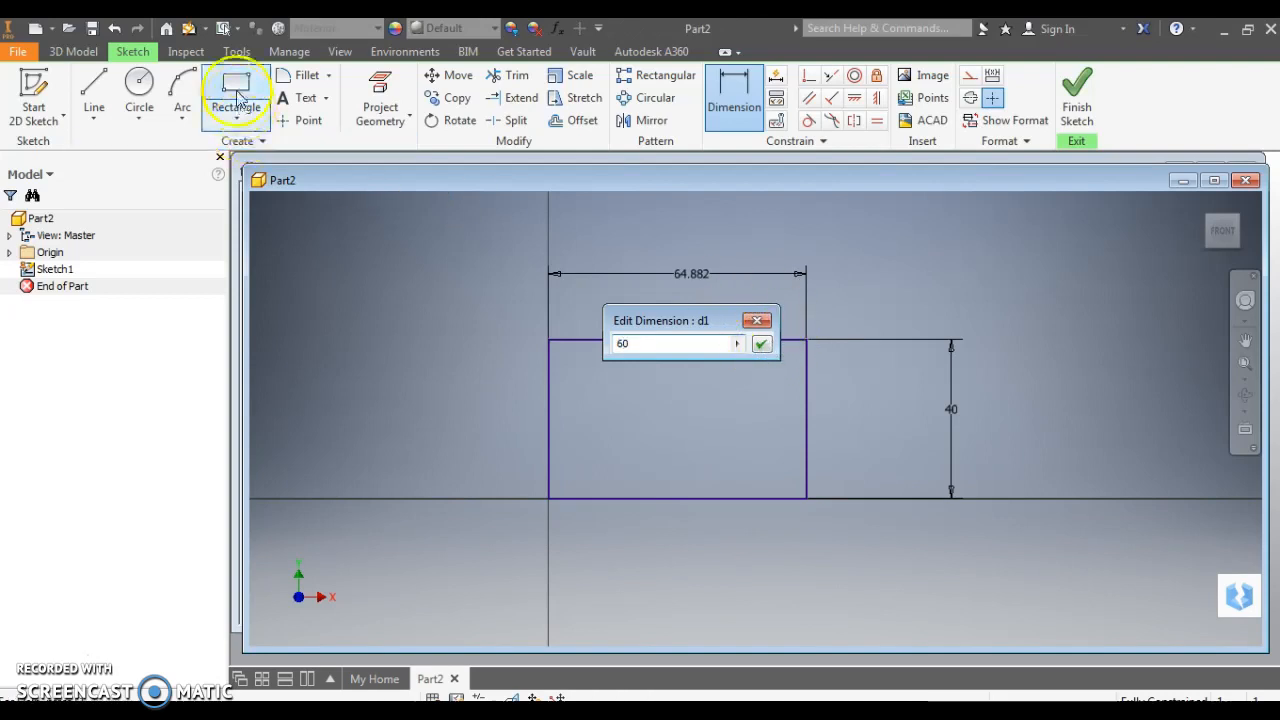
pyautogui.click(761, 346)
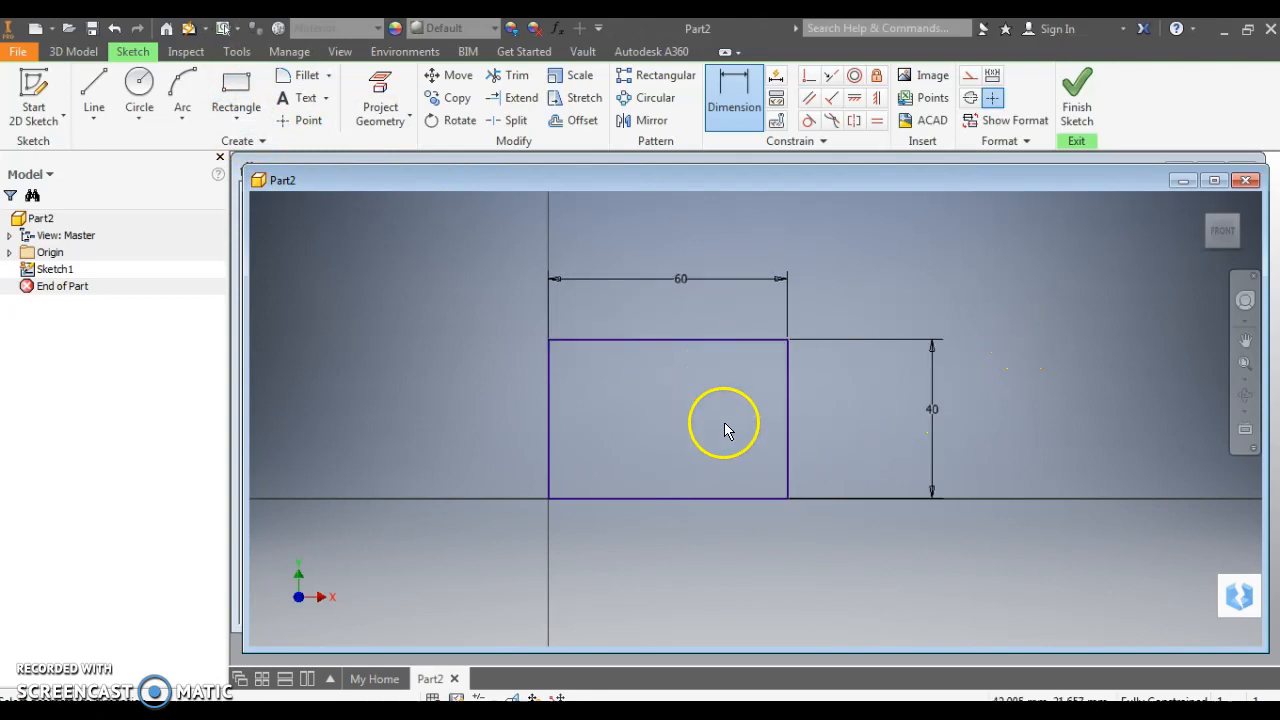
pyautogui.click(1078, 90)
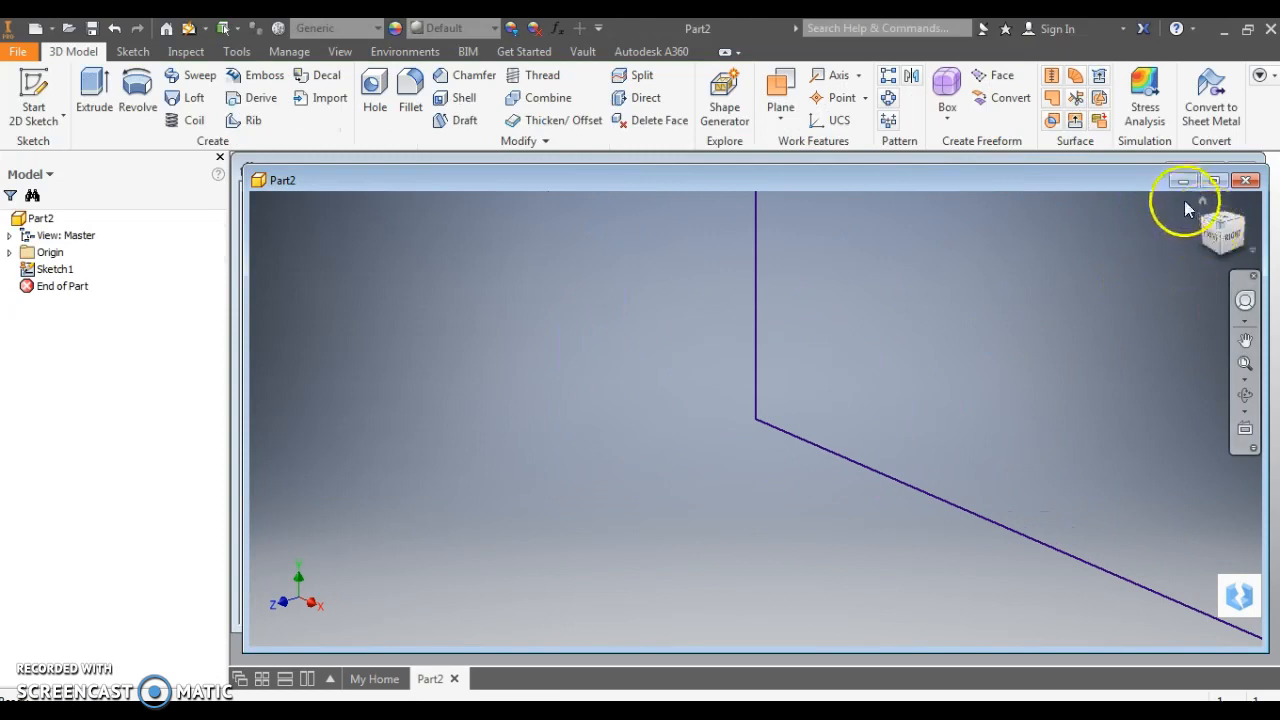
# Extrude the rectangle 30 mm to create the solid block Extrusion1
pyautogui.click(1204, 203)
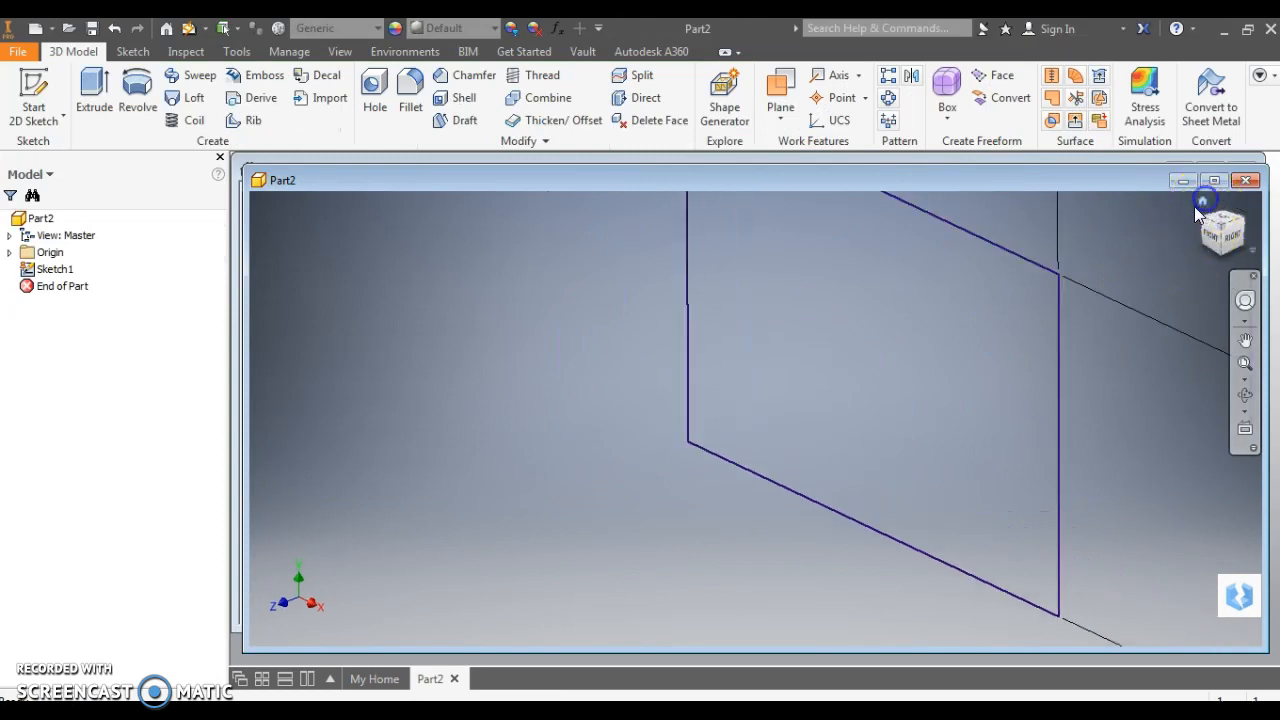
pyautogui.click(94, 88)
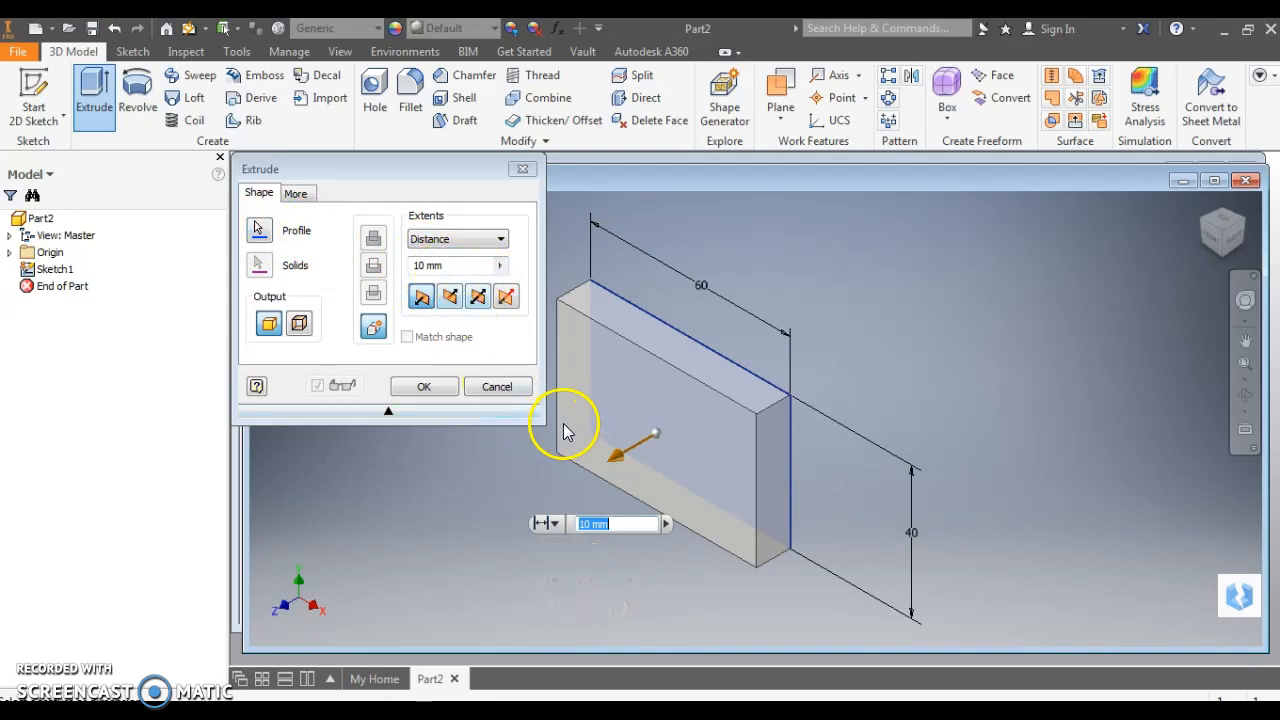
pyautogui.write('30')
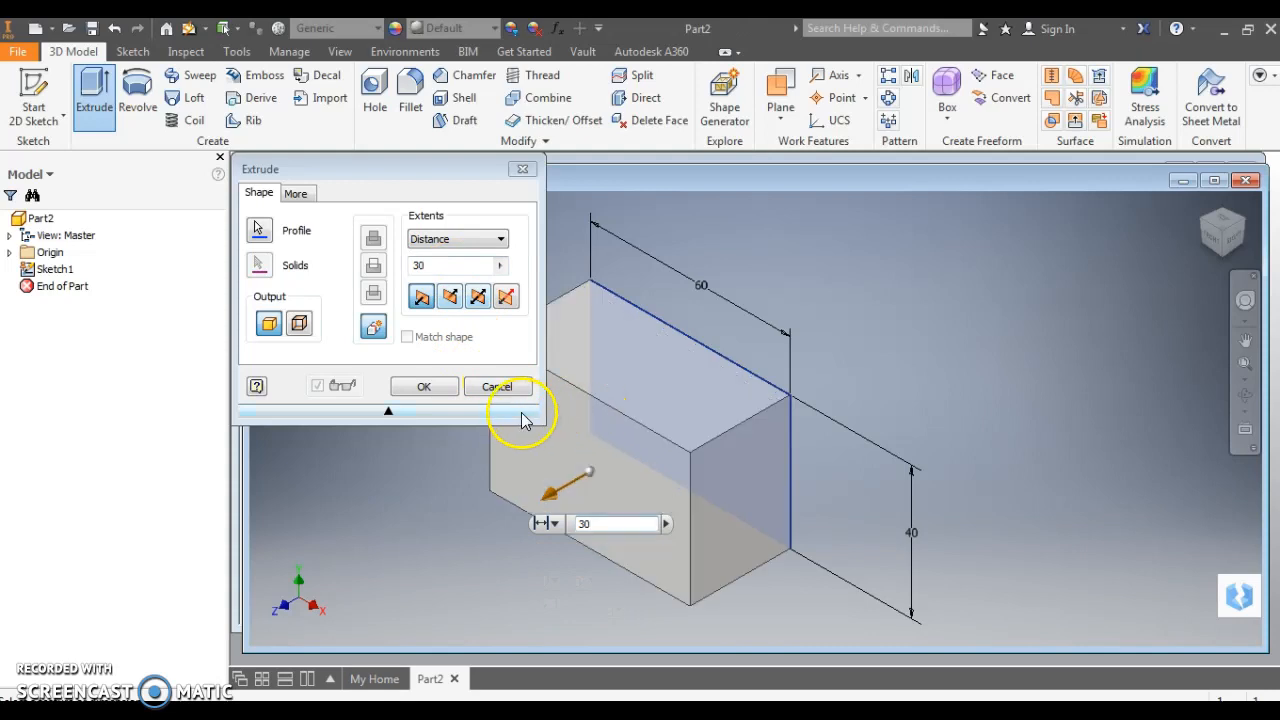
pyautogui.click(421, 389)
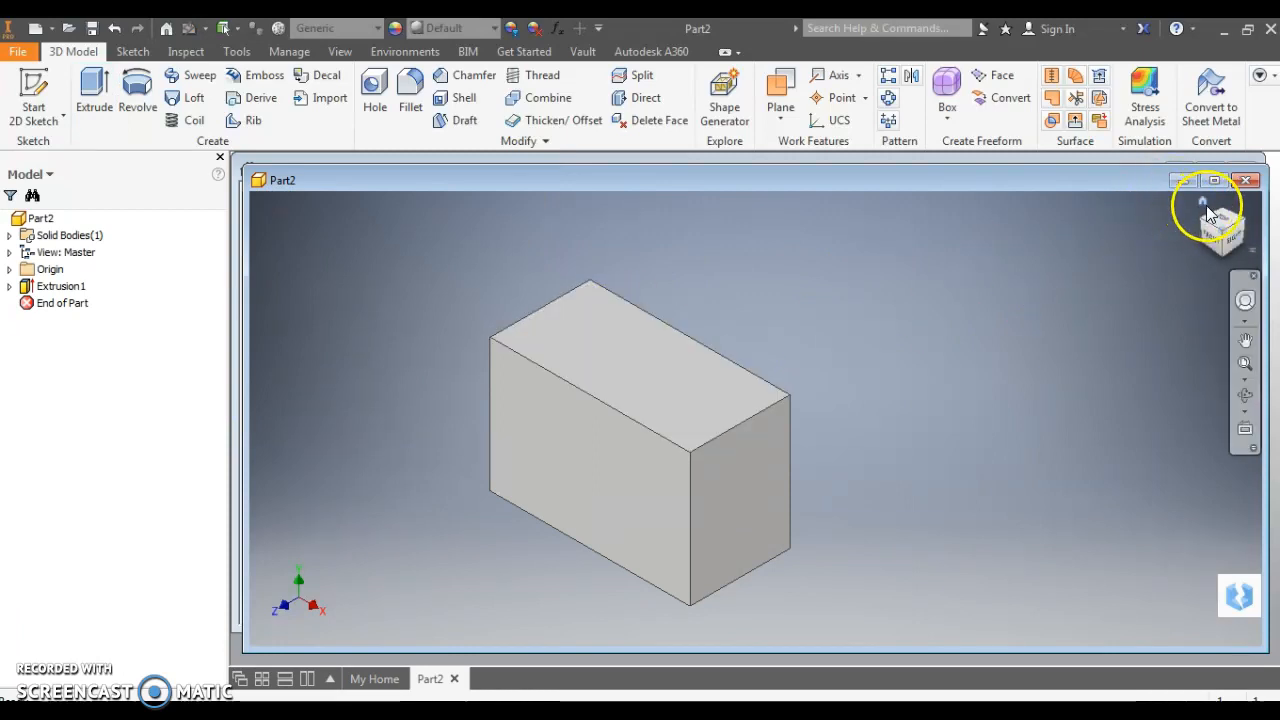
# Start Sketch2 on the block's front face and view it square-on
pyautogui.click(1202, 202)
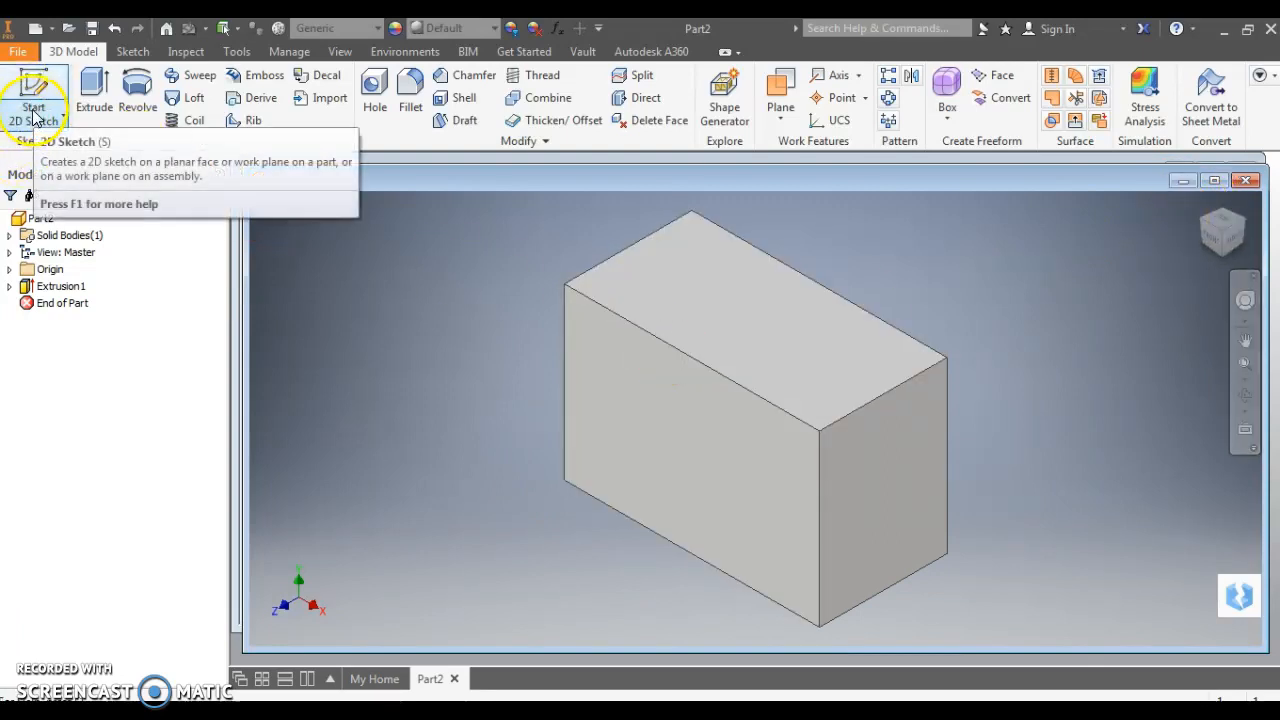
pyautogui.click(30, 120)
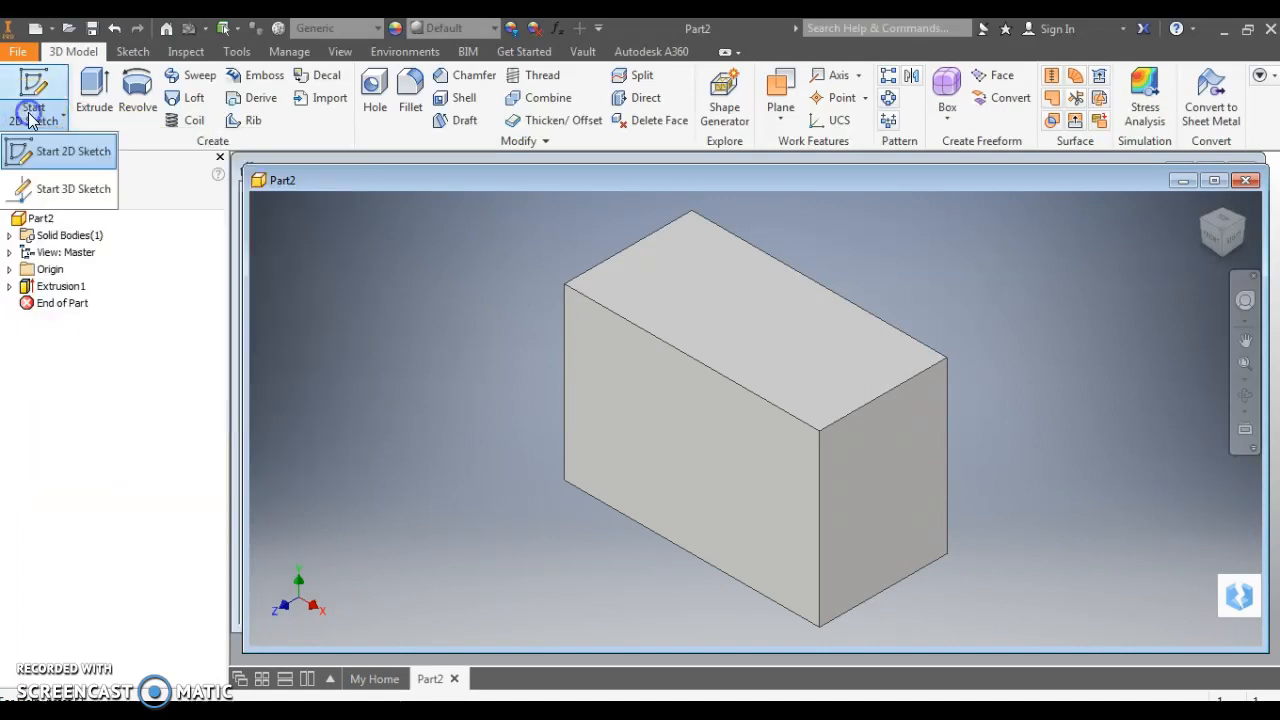
pyautogui.click(55, 157)
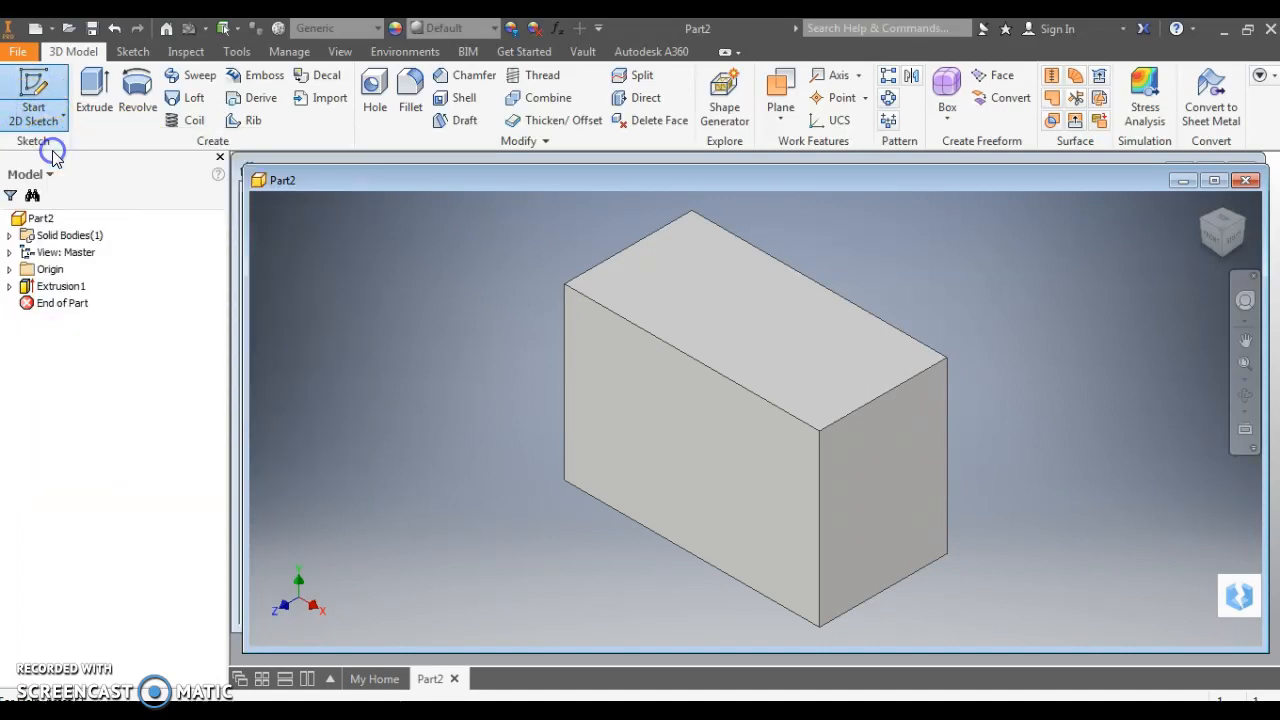
pyautogui.click(698, 450)
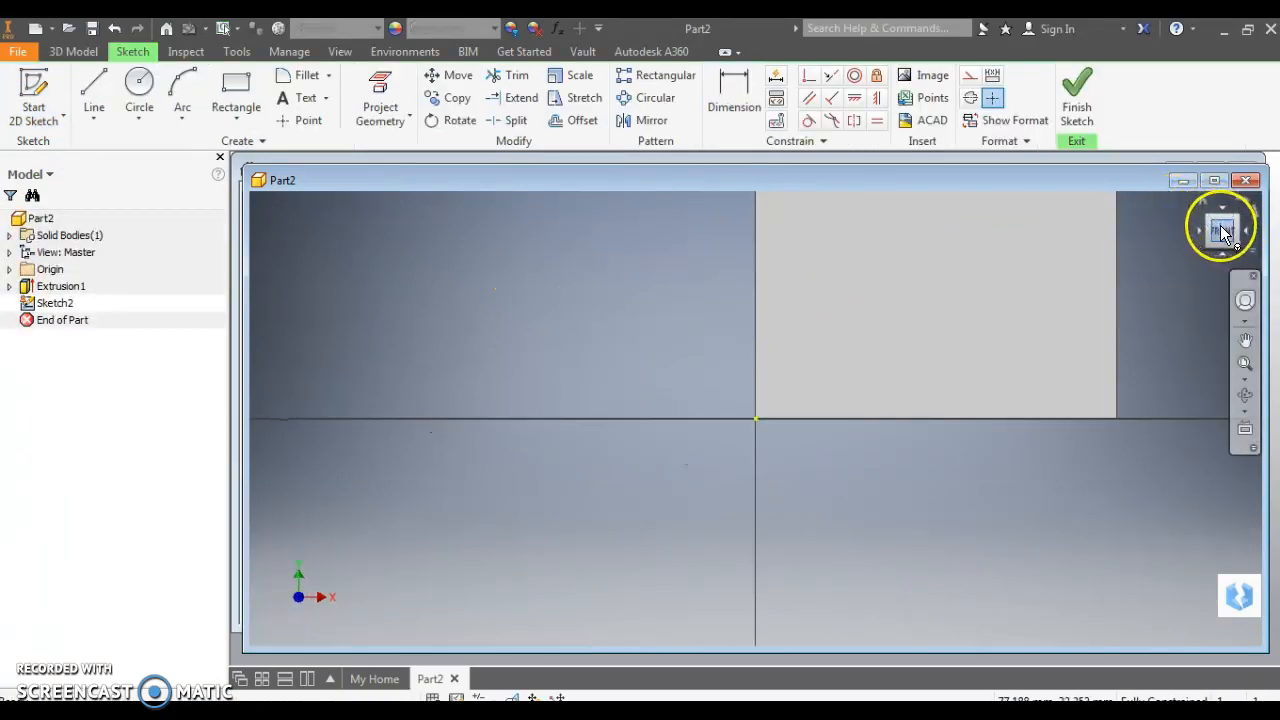
pyautogui.click(1222, 231)
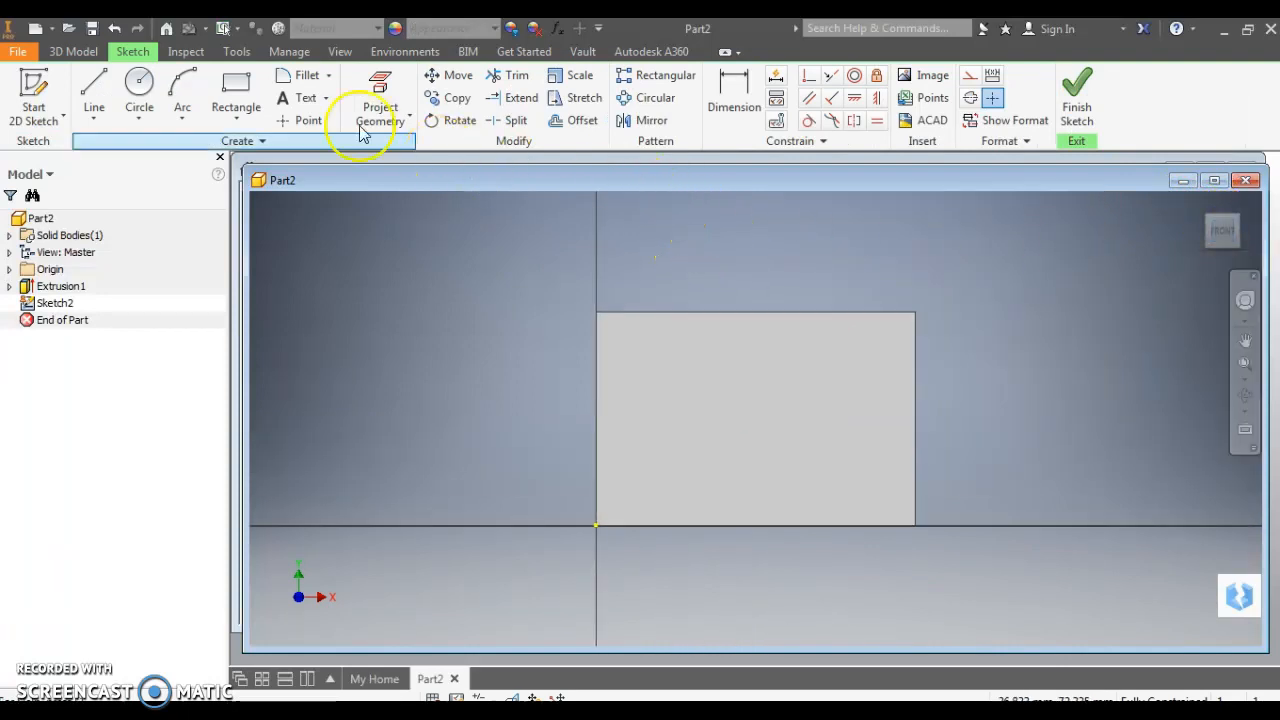
# Draw a rectangle on the block's top edge, placed 10 from the left edge
pyautogui.click(236, 88)
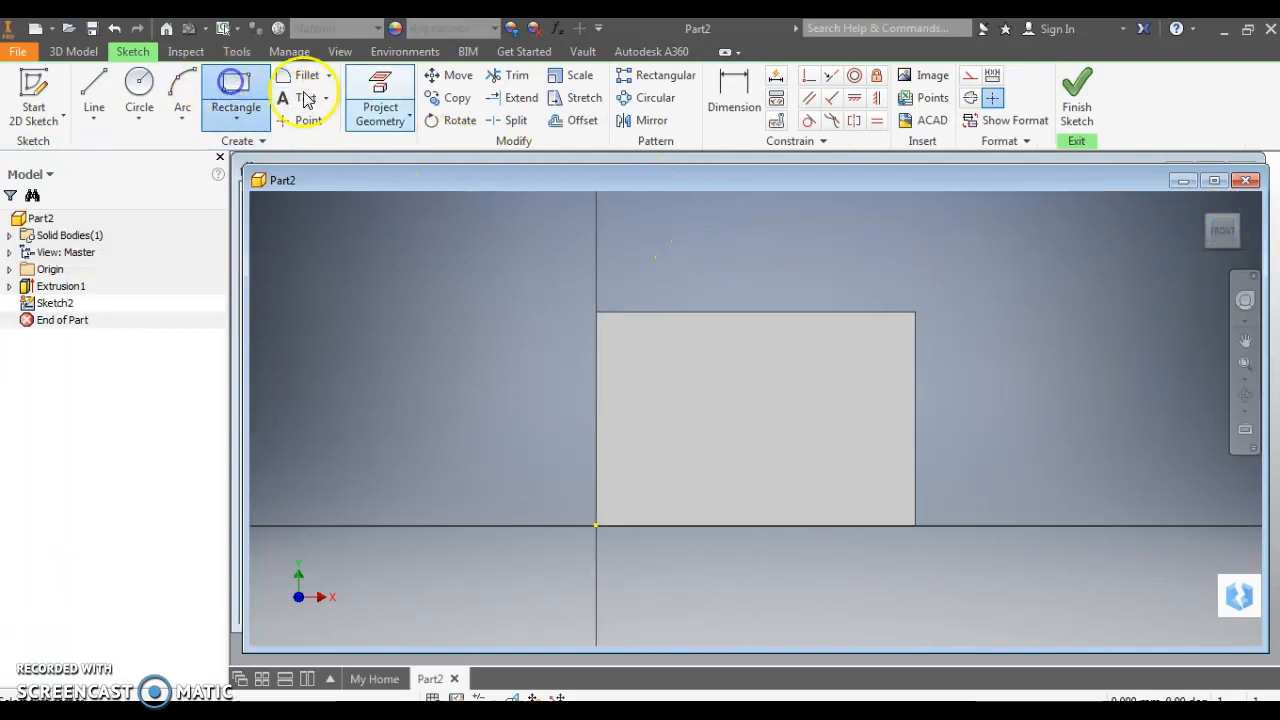
pyautogui.click(661, 313)
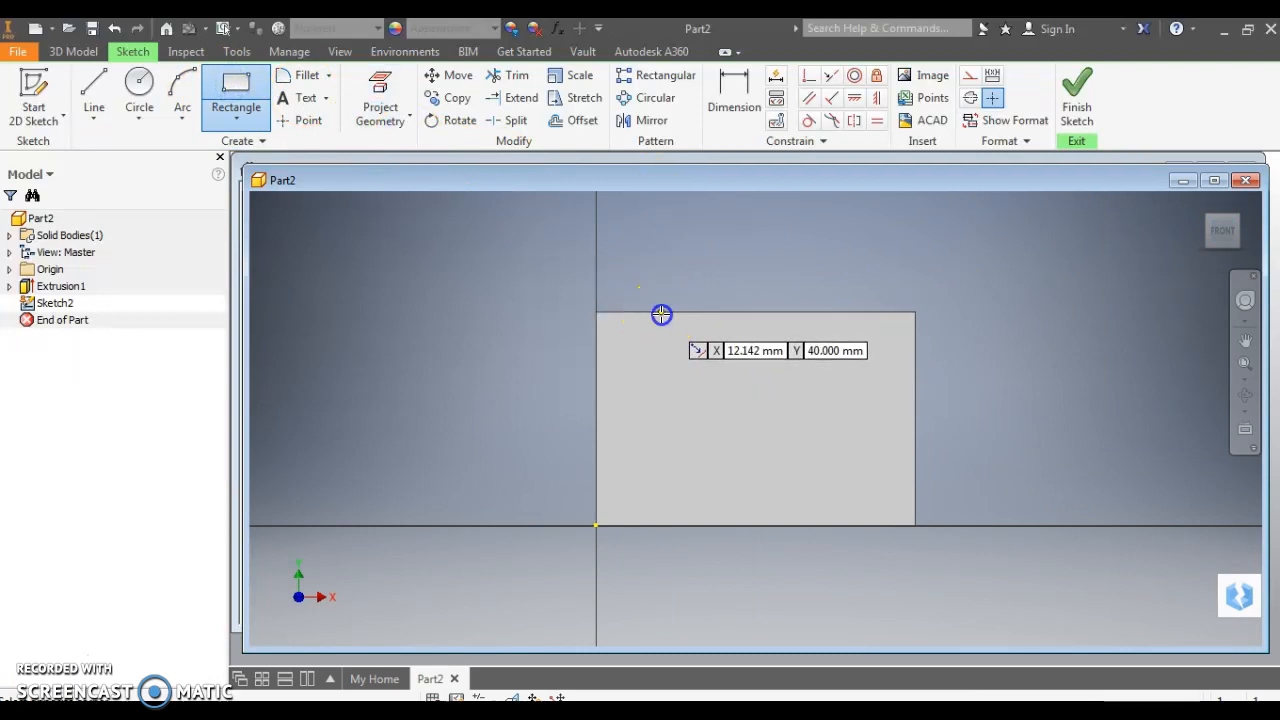
pyautogui.click(808, 378)
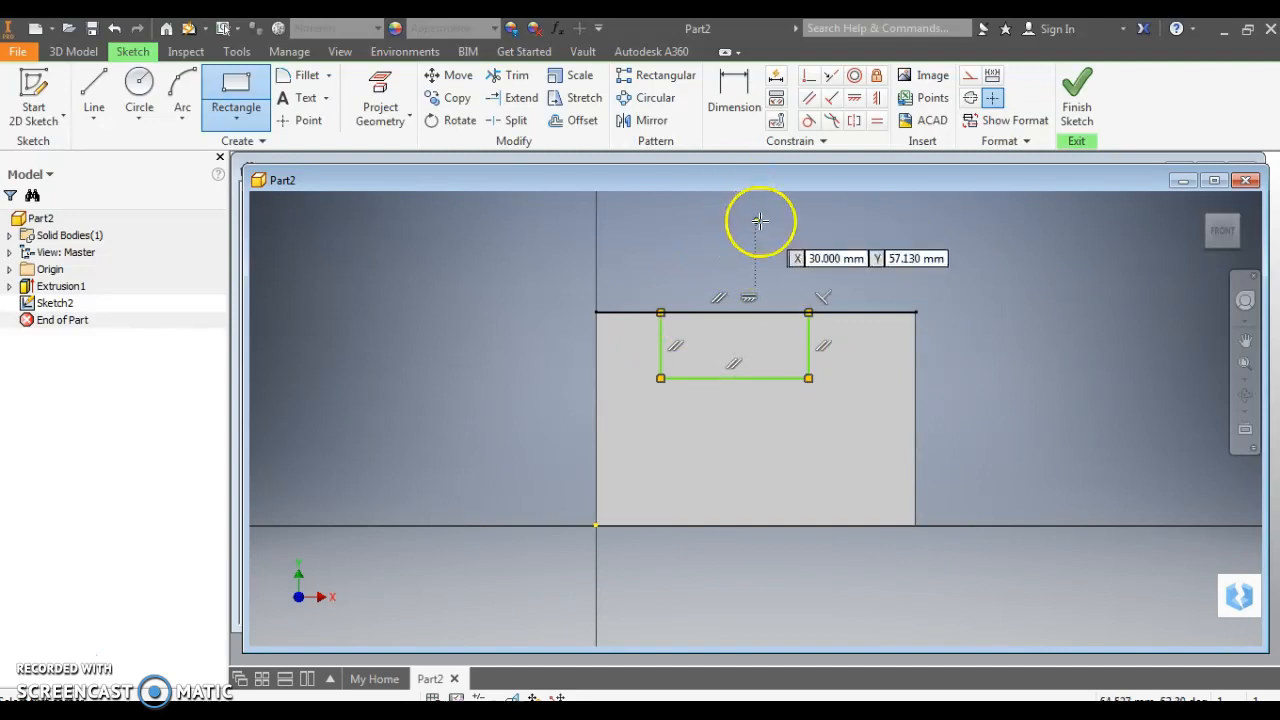
pyautogui.click(733, 88)
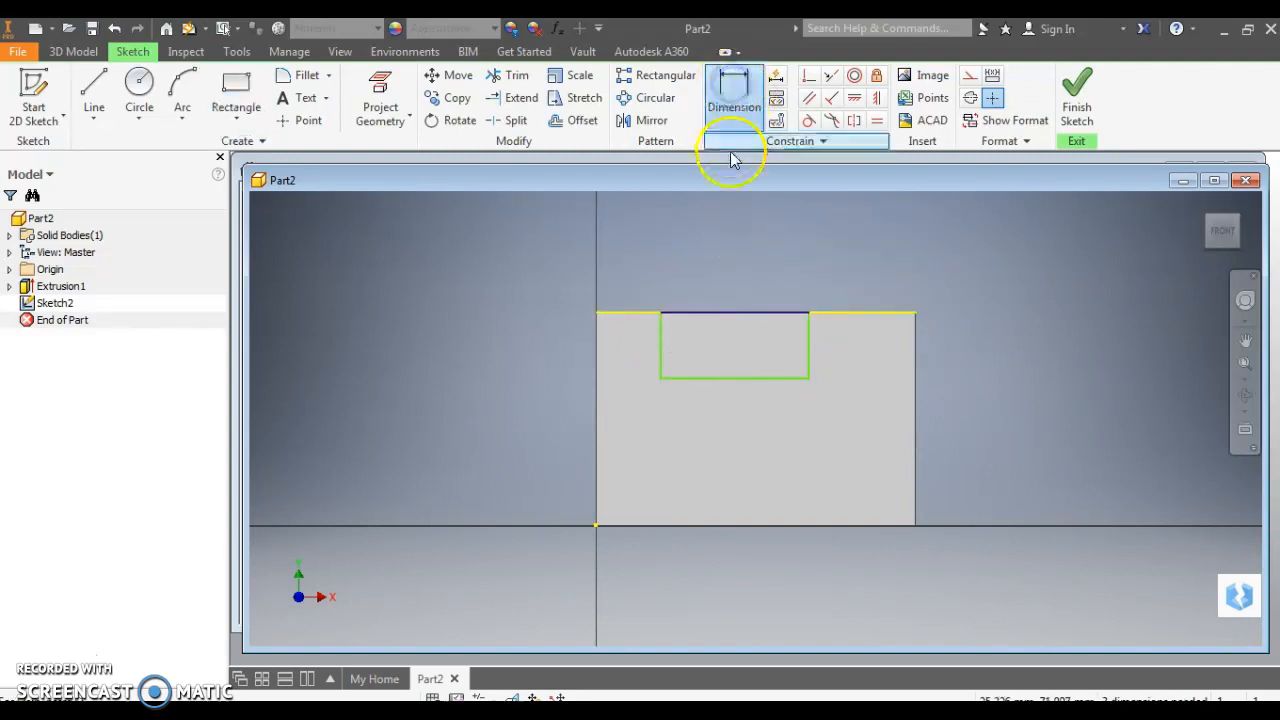
pyautogui.click(660, 345)
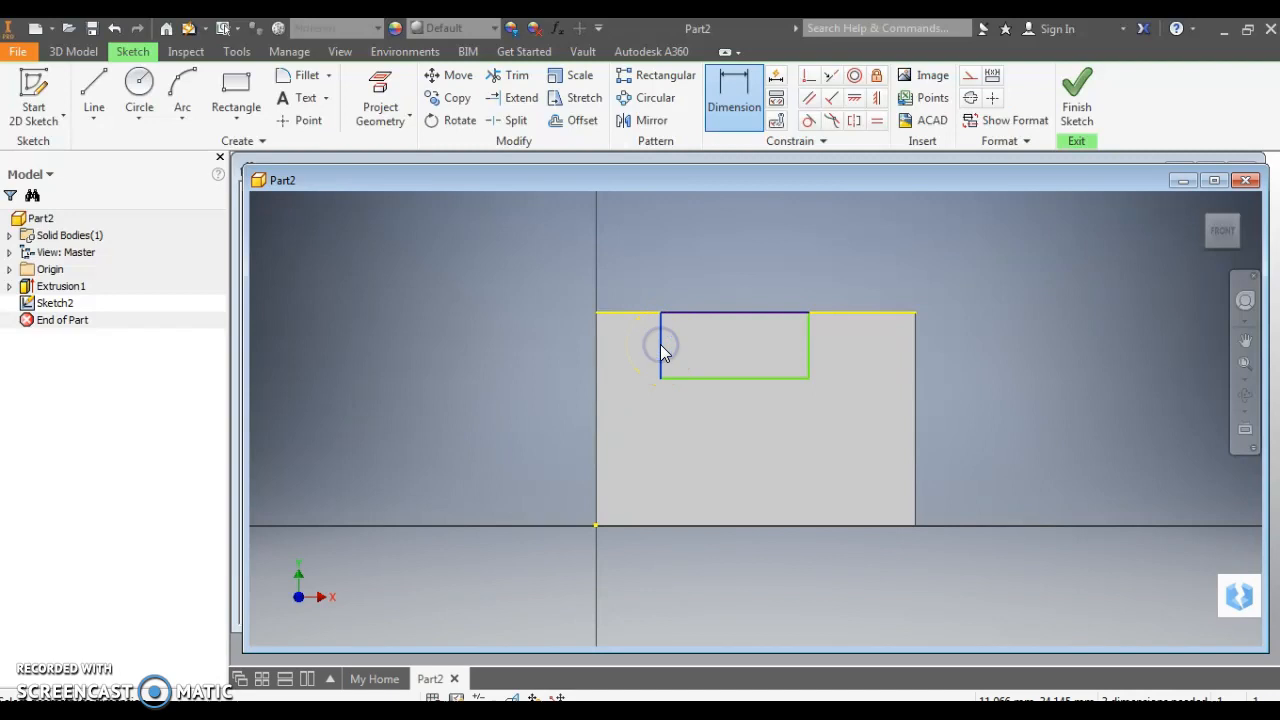
pyautogui.click(596, 358)
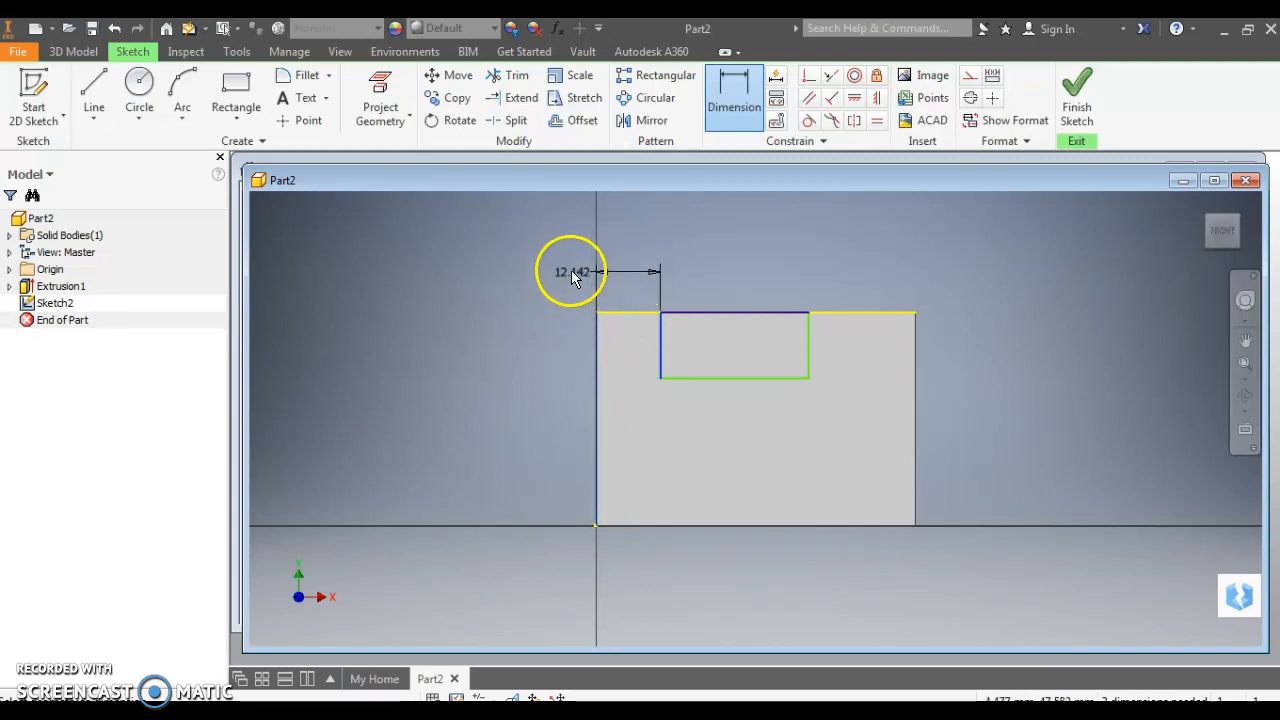
pyautogui.click(567, 264)
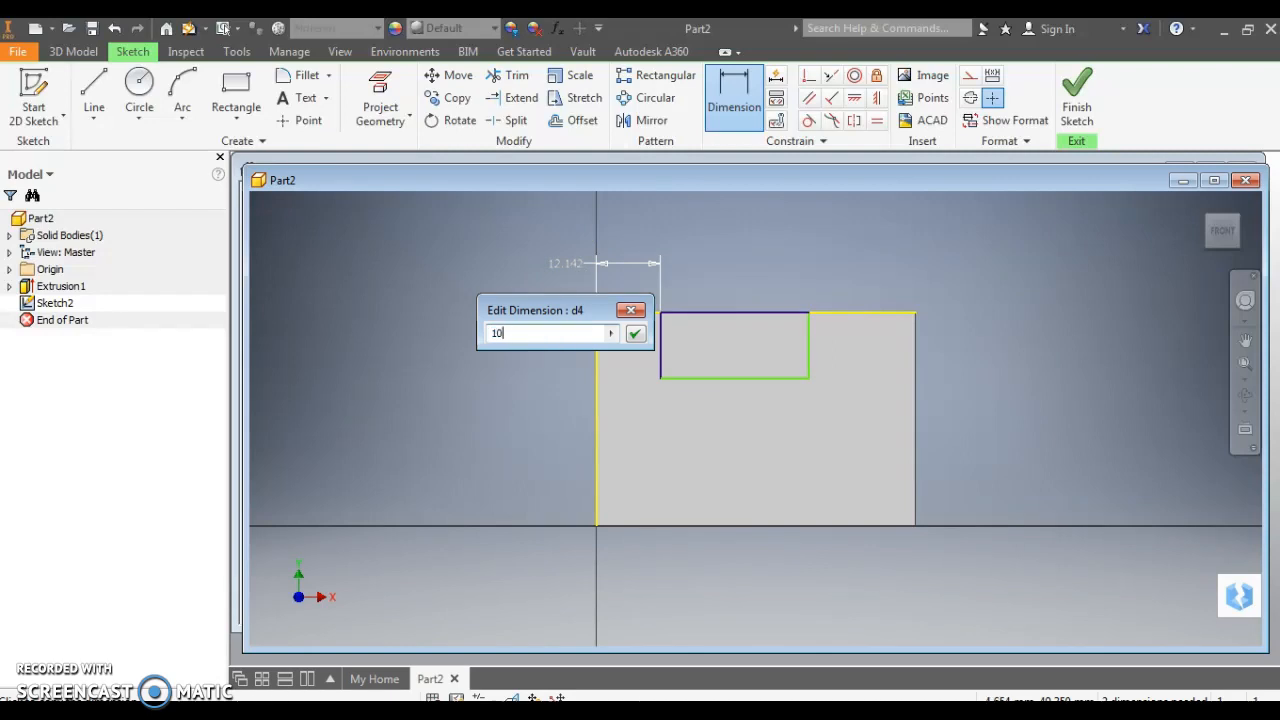
pyautogui.click(634, 333)
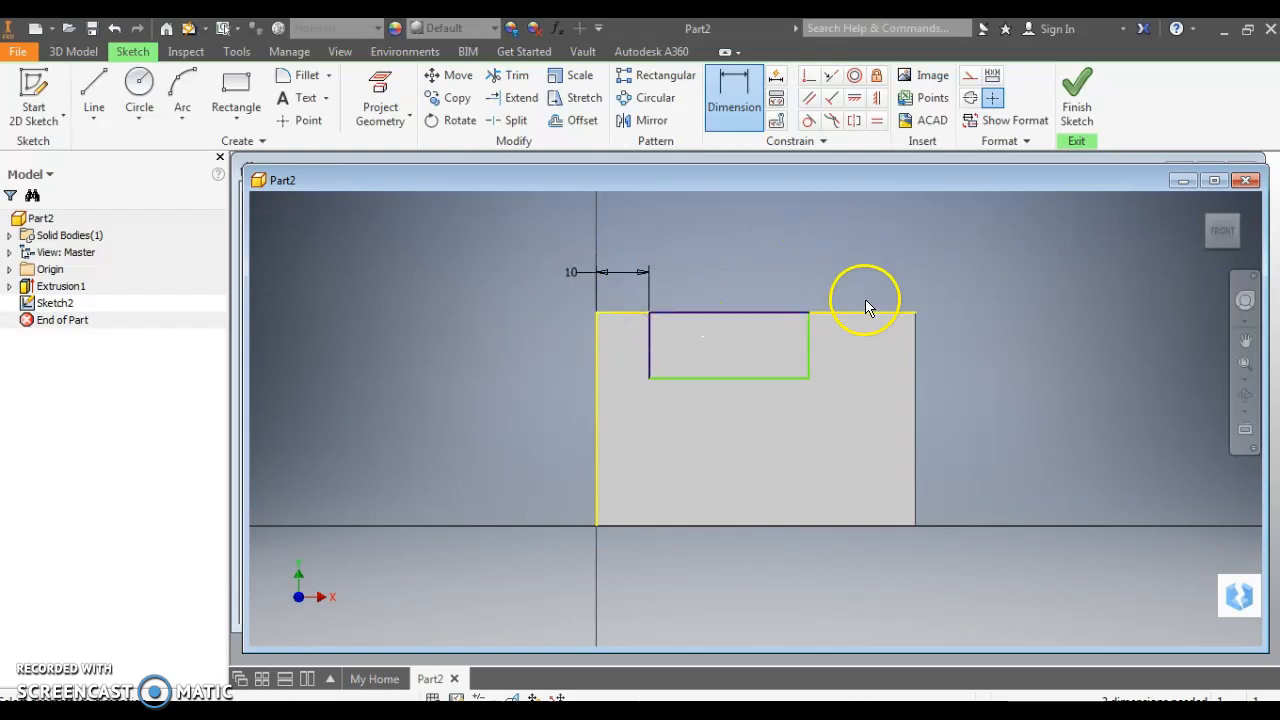
# Dimension the notch rectangle's depth to 15
pyautogui.click(809, 345)
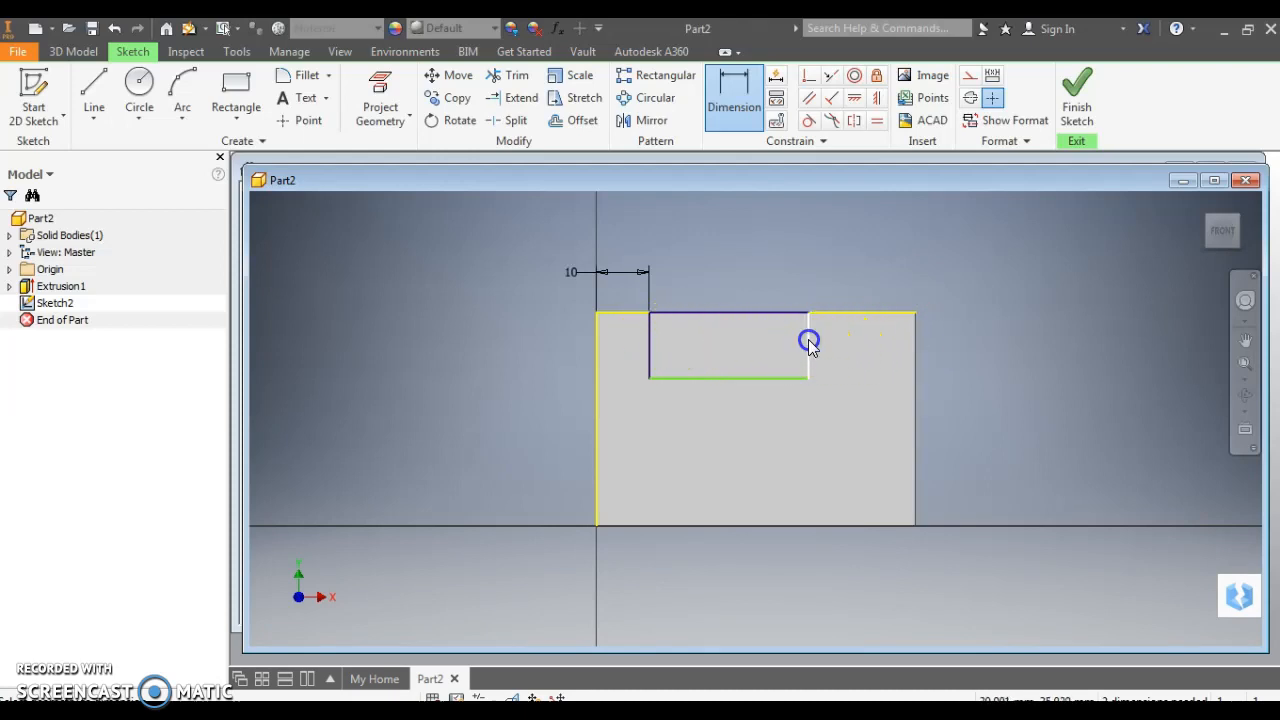
pyautogui.click(915, 345)
pyautogui.press('Escape')
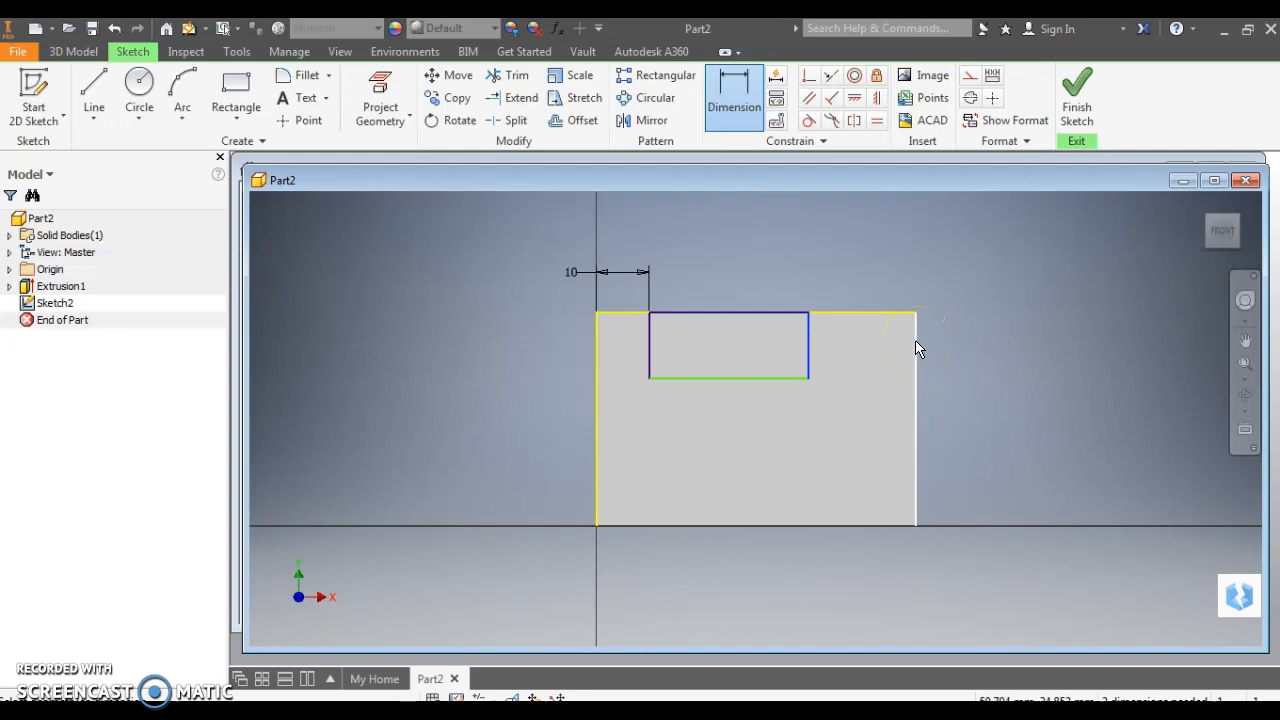
pyautogui.click(915, 345)
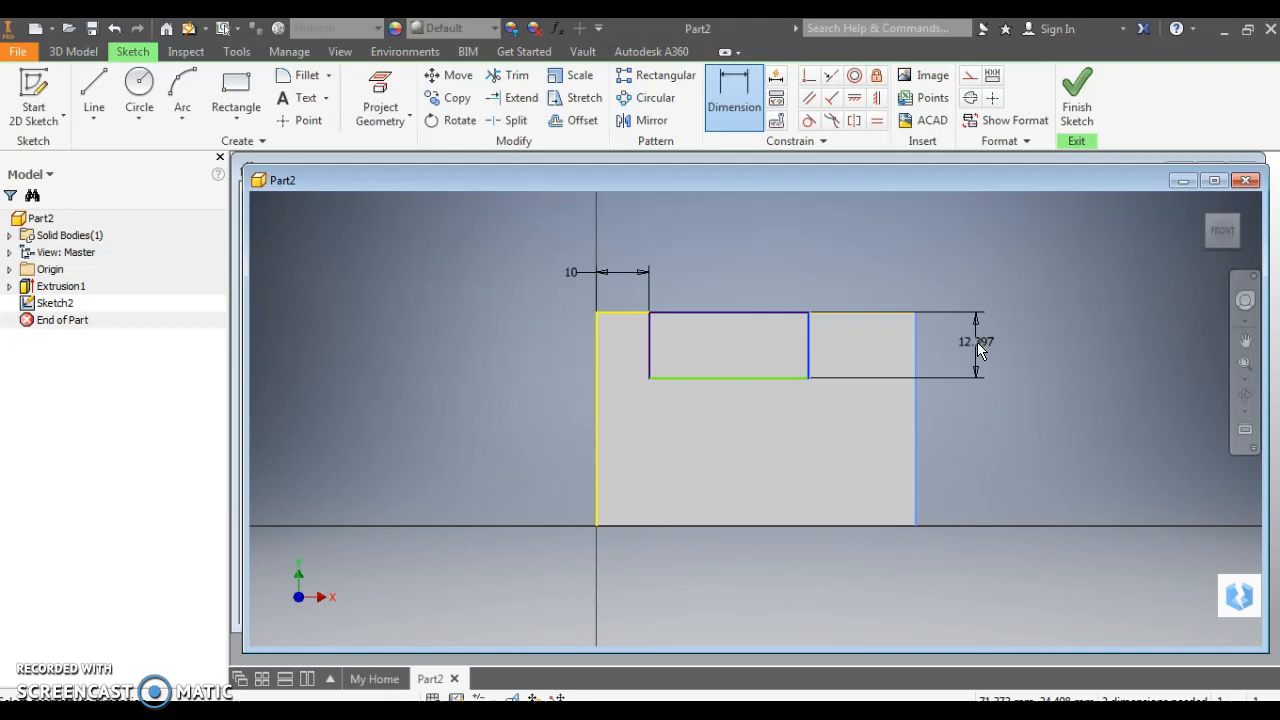
pyautogui.click(977, 342)
pyautogui.write('1')
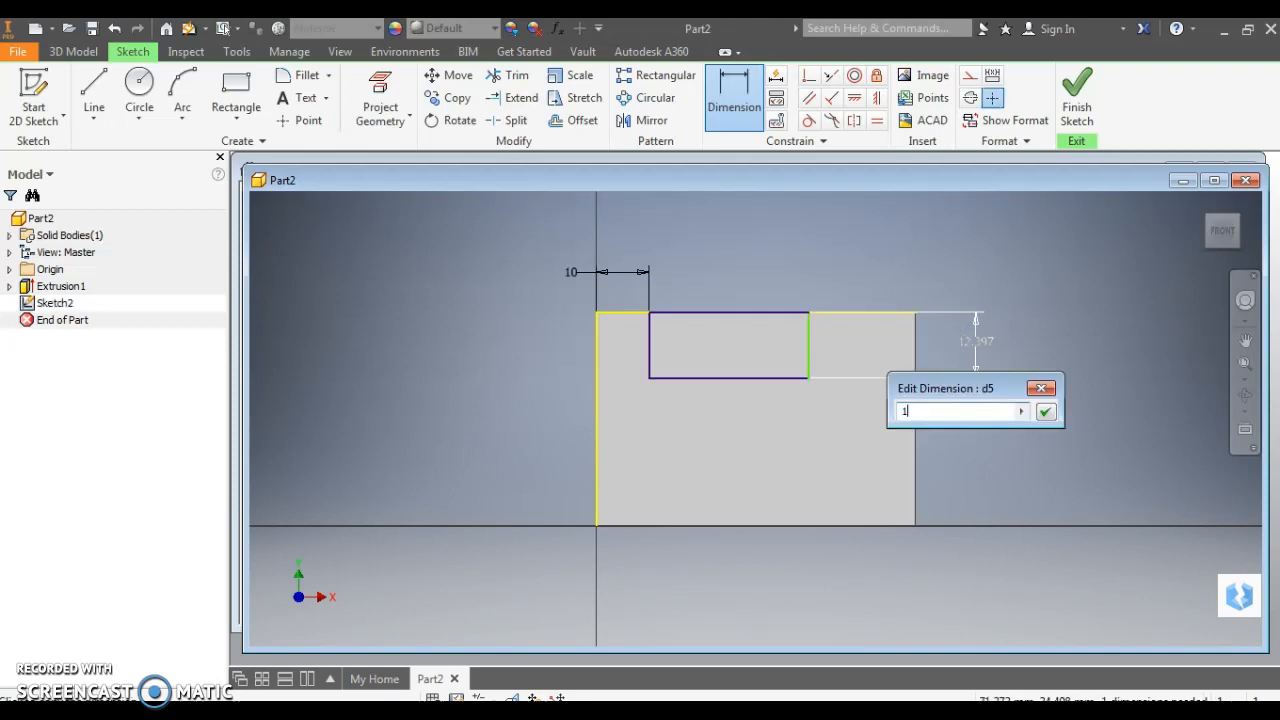
pyautogui.write('5')
pyautogui.click(1045, 410)
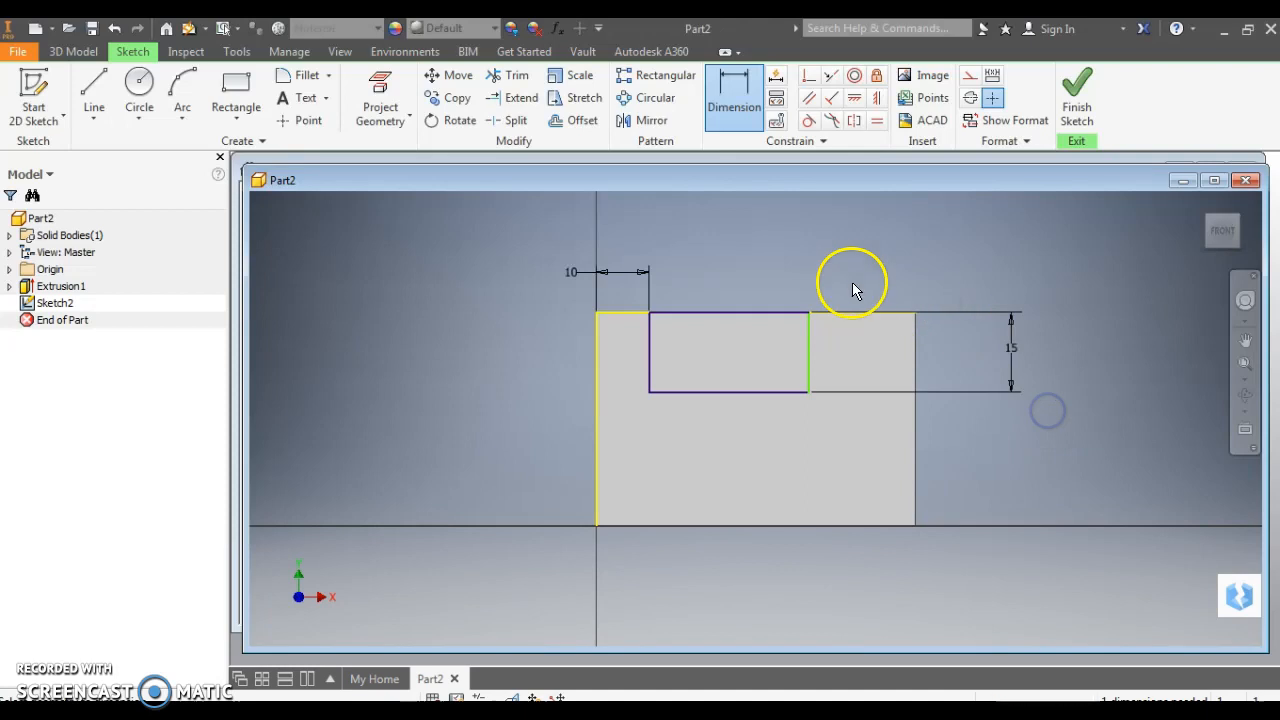
# Set the gap between the rectangle and the block's right side to 25
pyautogui.click(741, 118)
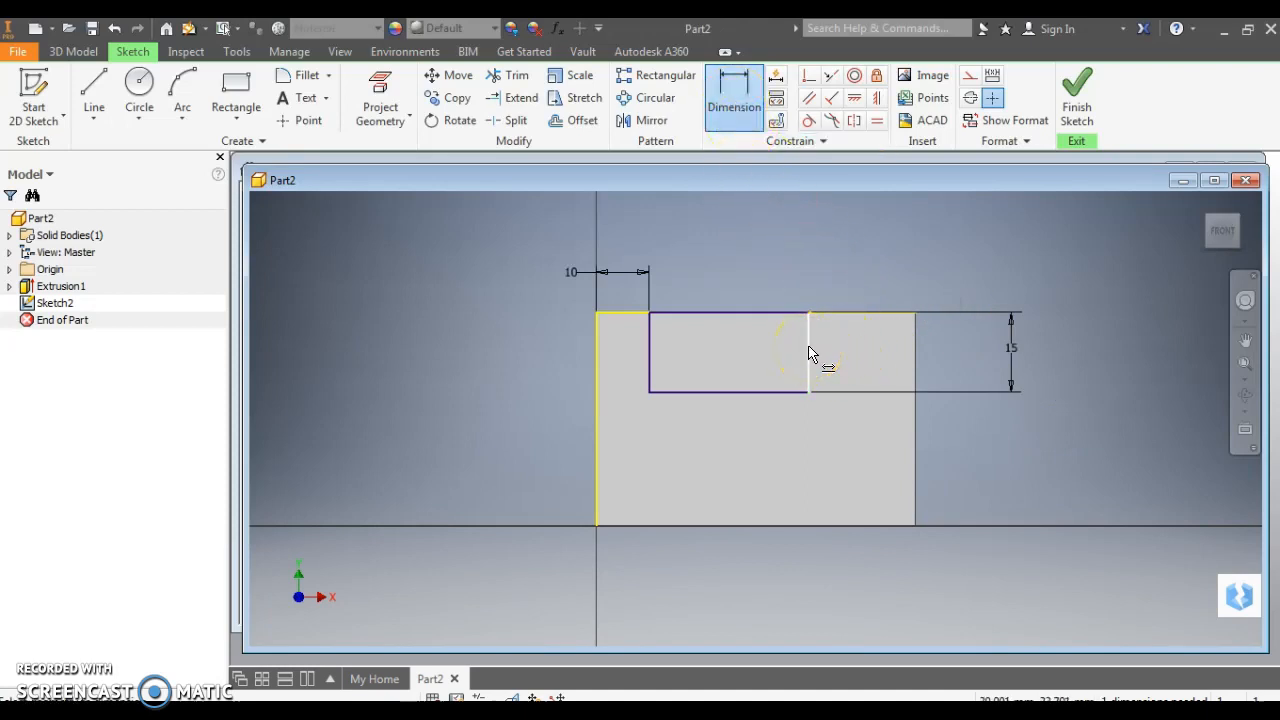
pyautogui.click(885, 312)
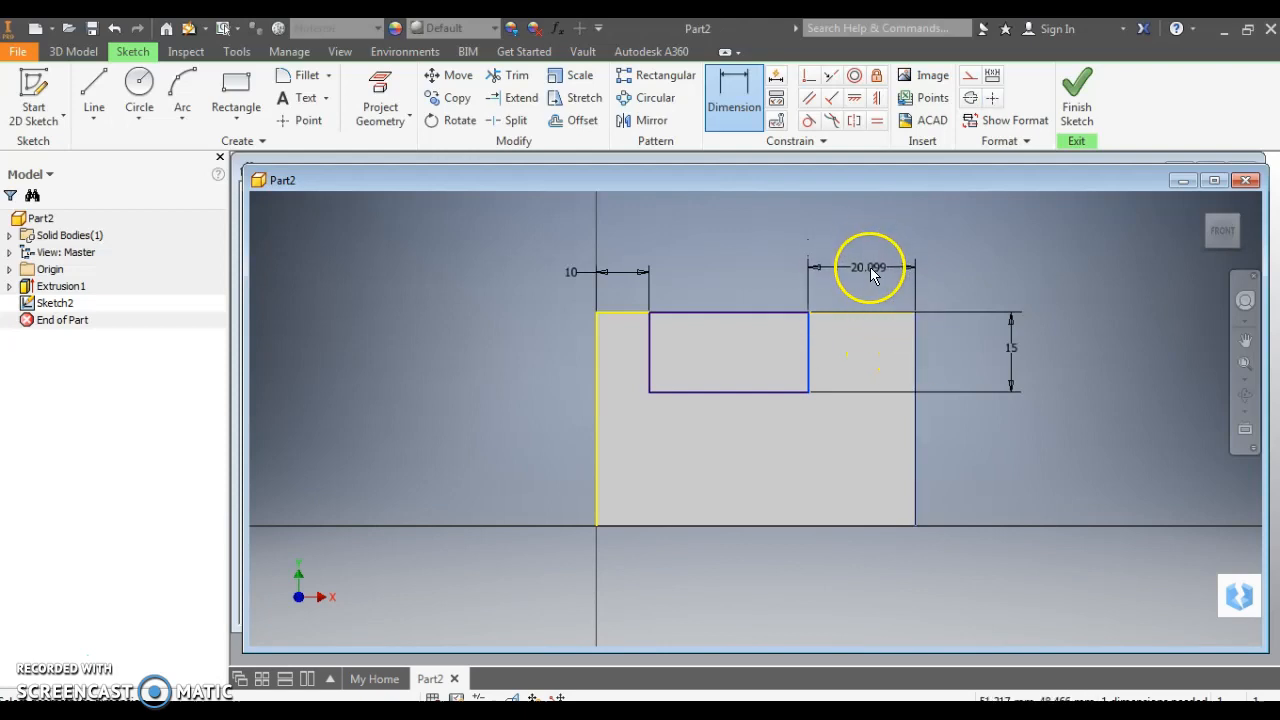
pyautogui.click(868, 276)
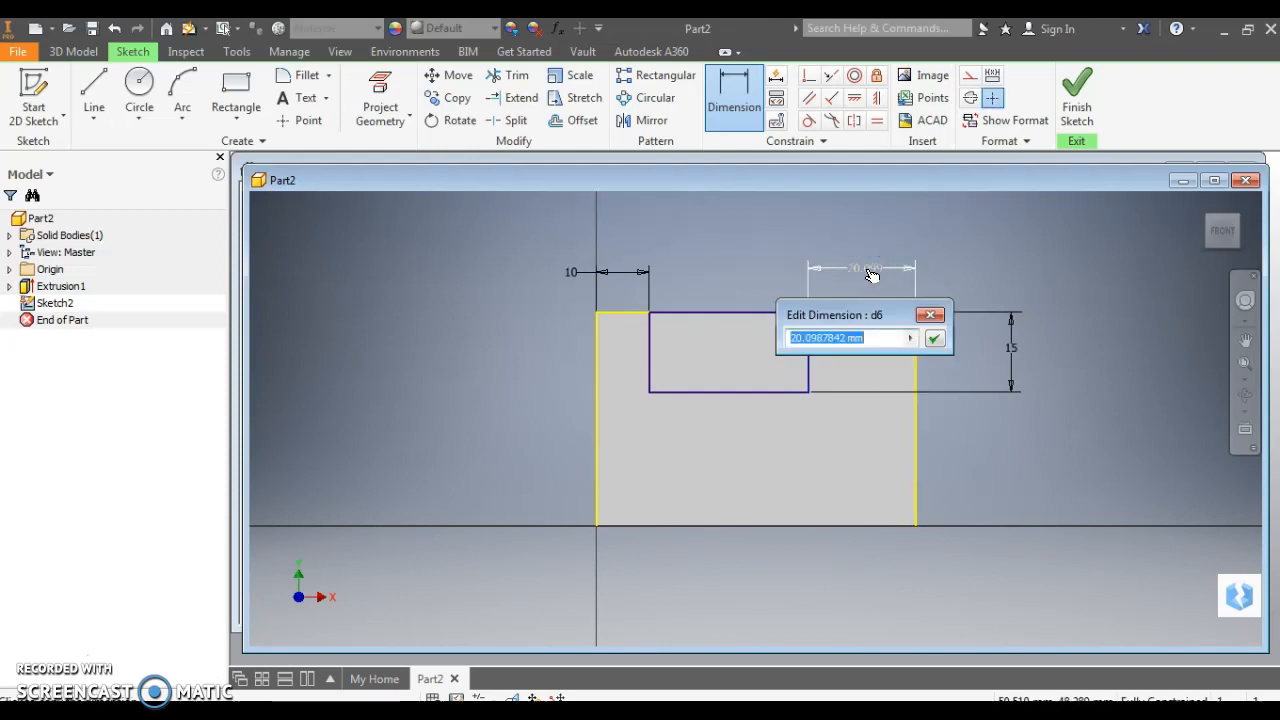
pyautogui.write('2')
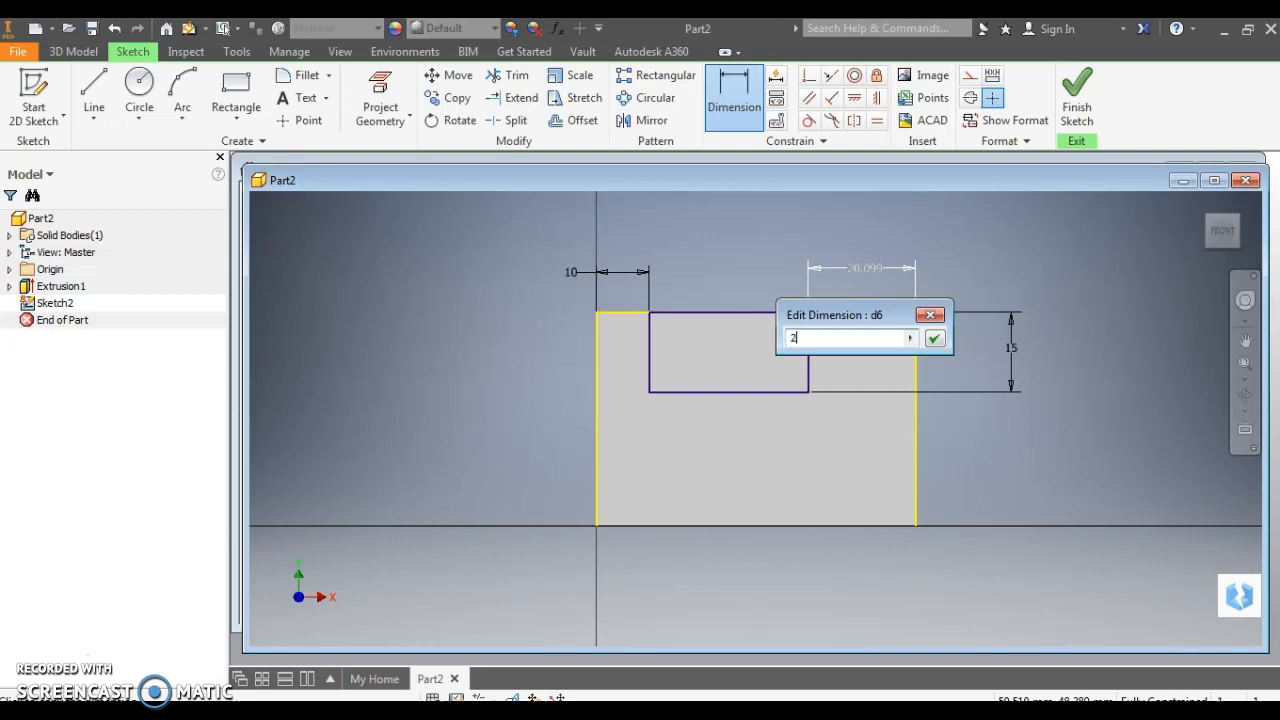
pyautogui.write('5')
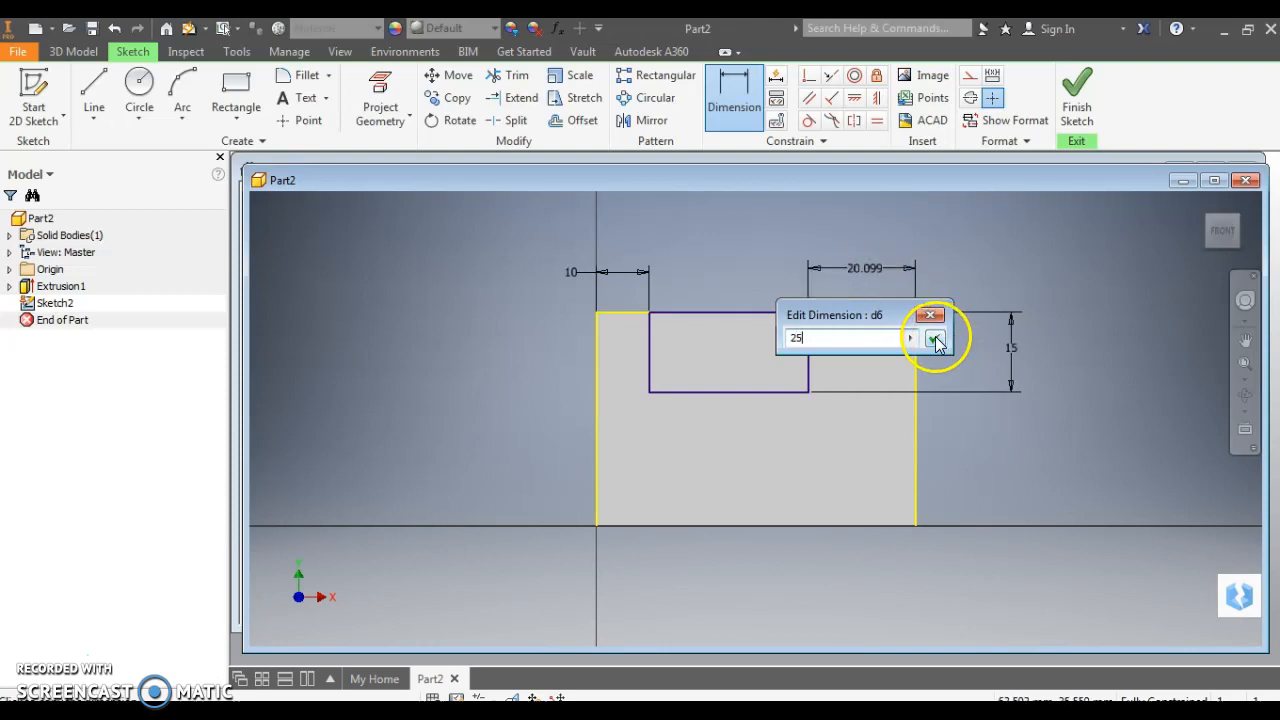
pyautogui.click(934, 339)
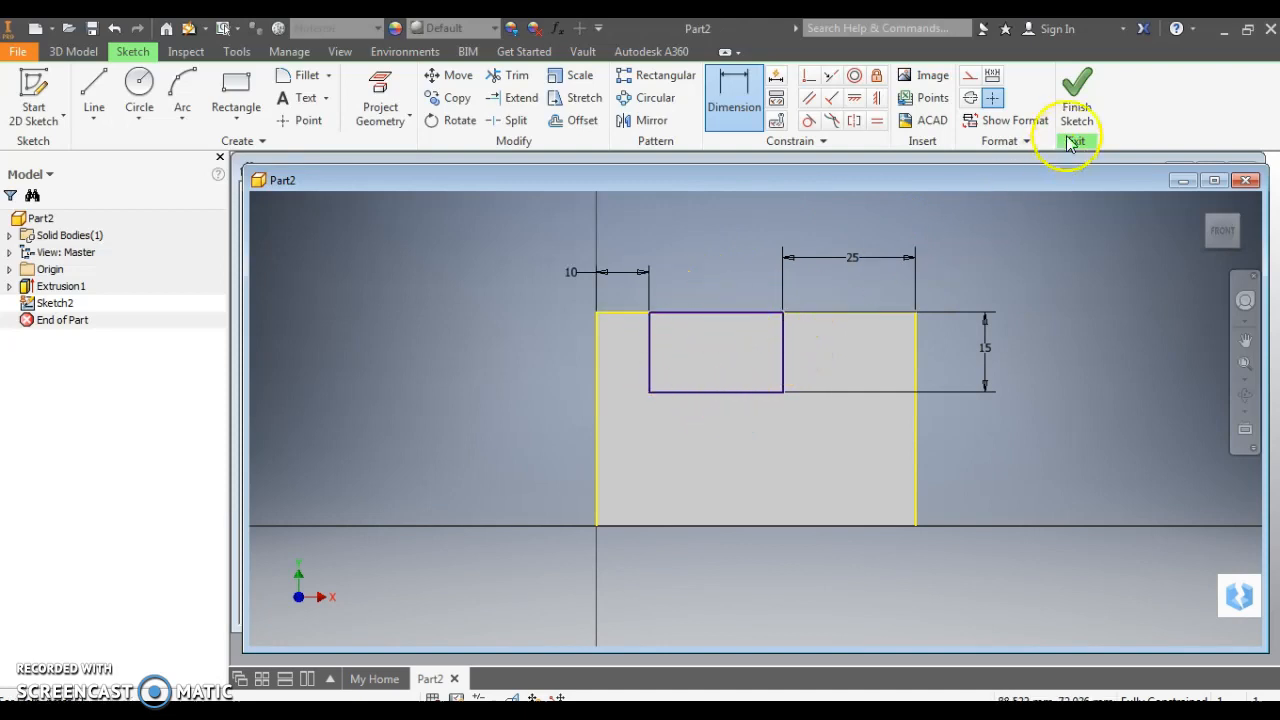
# Finish the sketch and cut-extrude the notch rectangle 30 mm into the block
pyautogui.click(1079, 95)
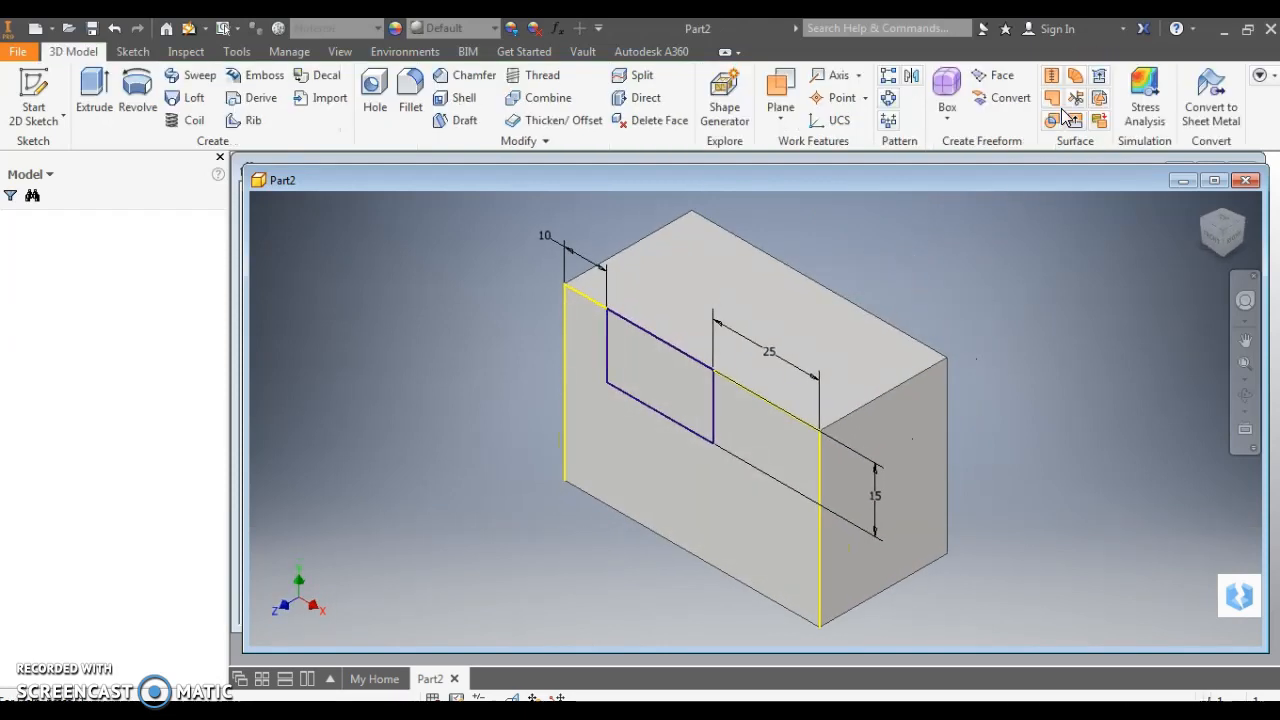
pyautogui.click(88, 90)
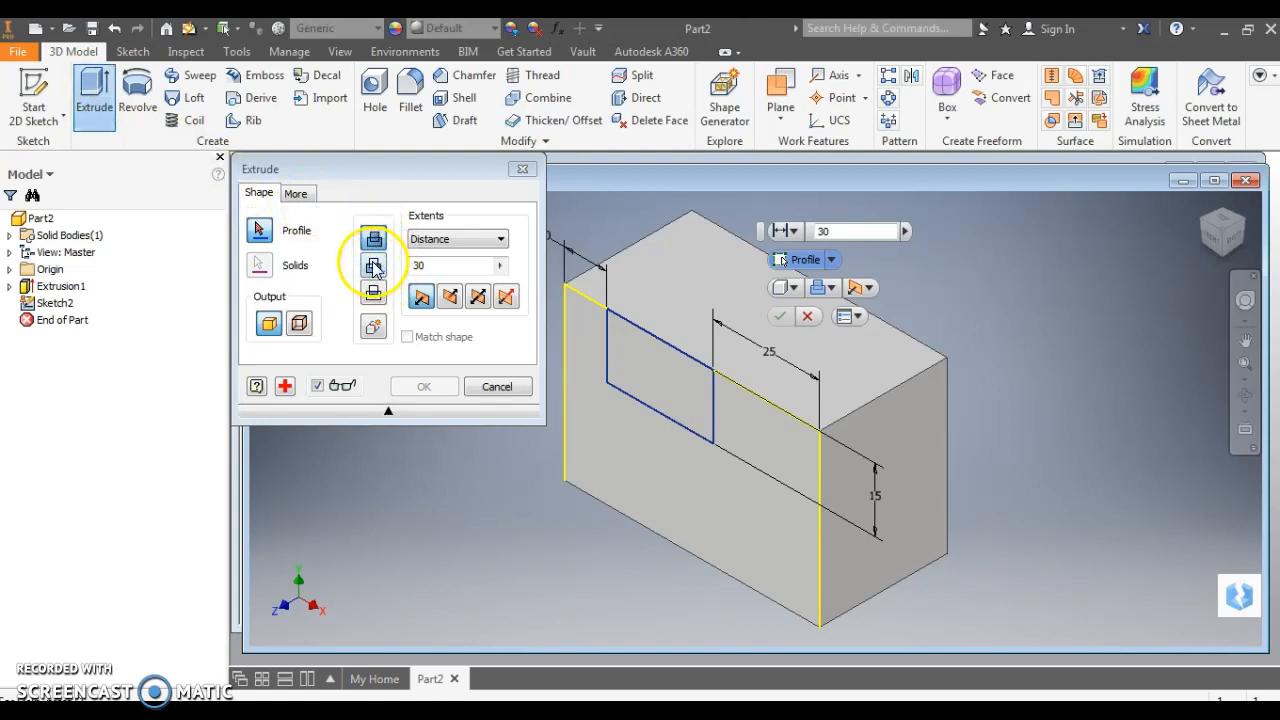
pyautogui.click(373, 267)
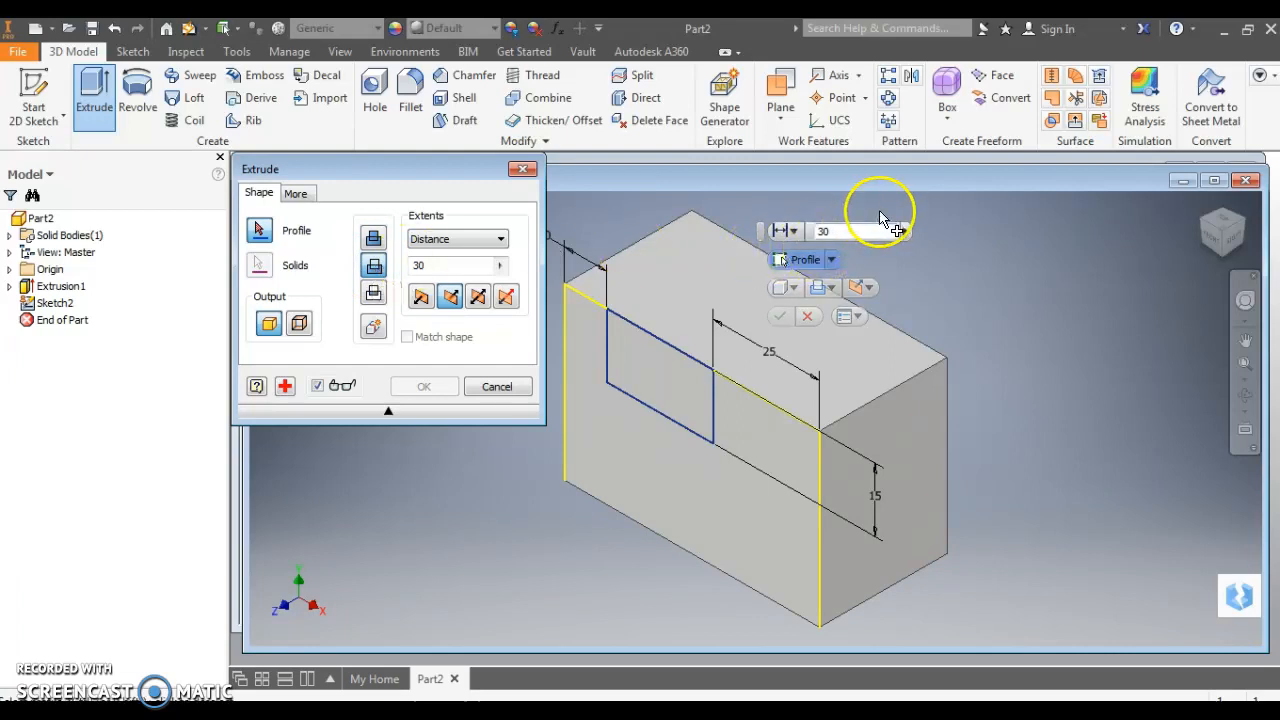
pyautogui.click(651, 381)
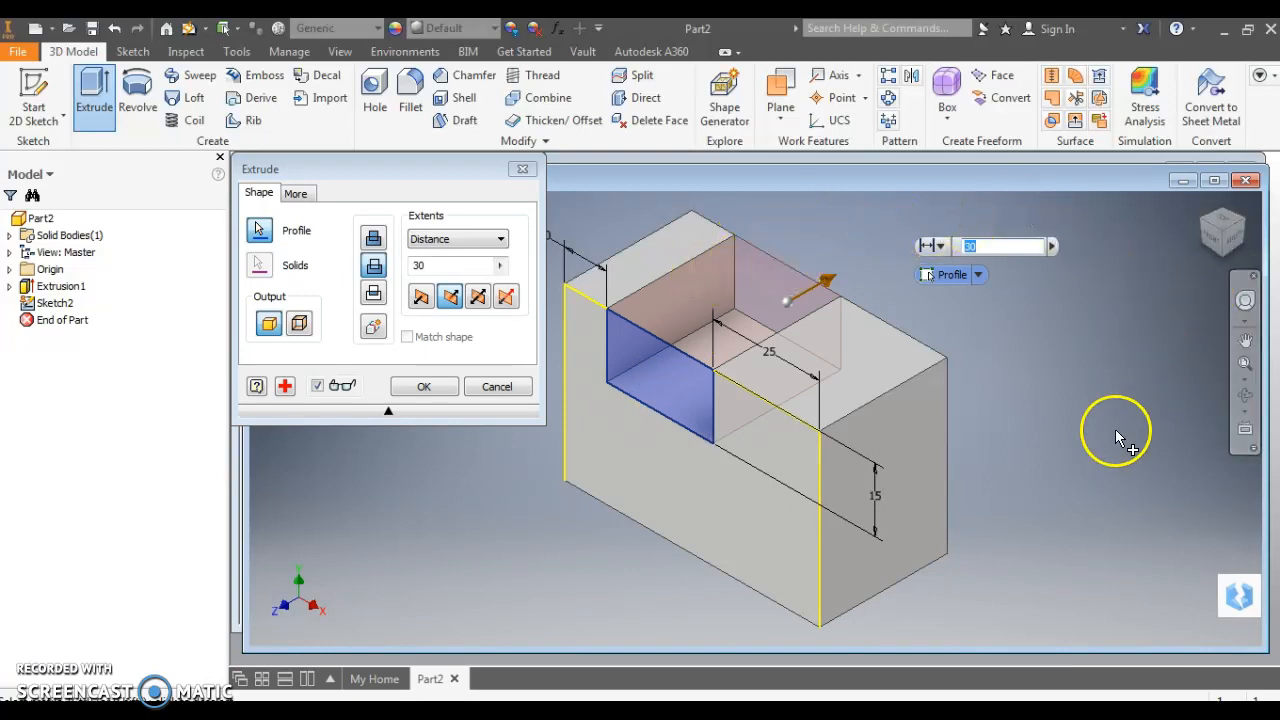
pyautogui.click(423, 389)
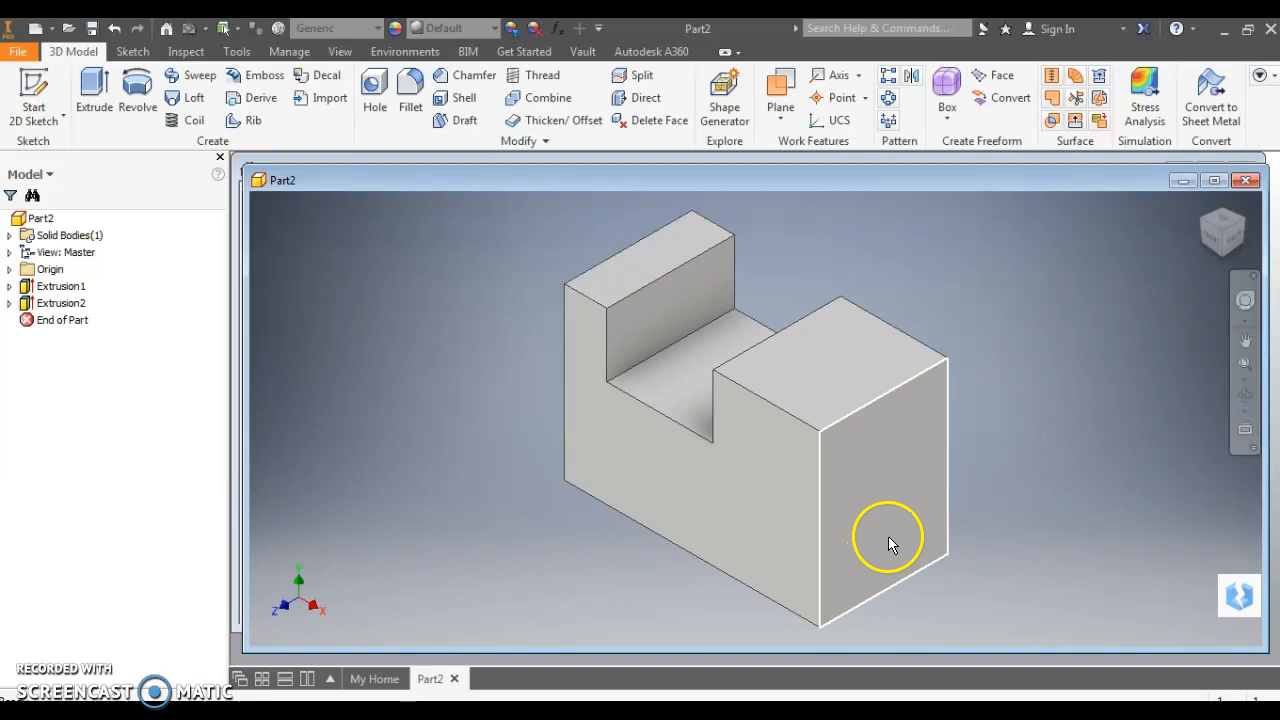
# Start Sketch3 on the notched block's side face, viewed square-on
pyautogui.click(37, 121)
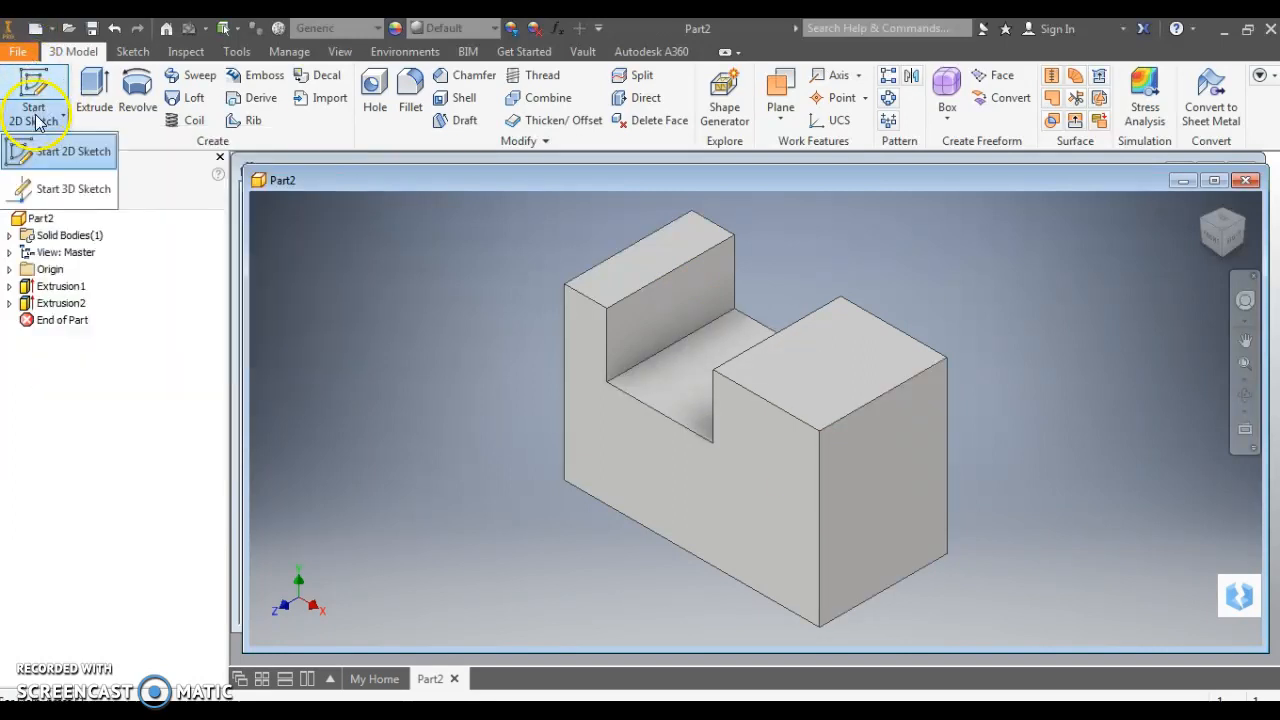
pyautogui.click(54, 151)
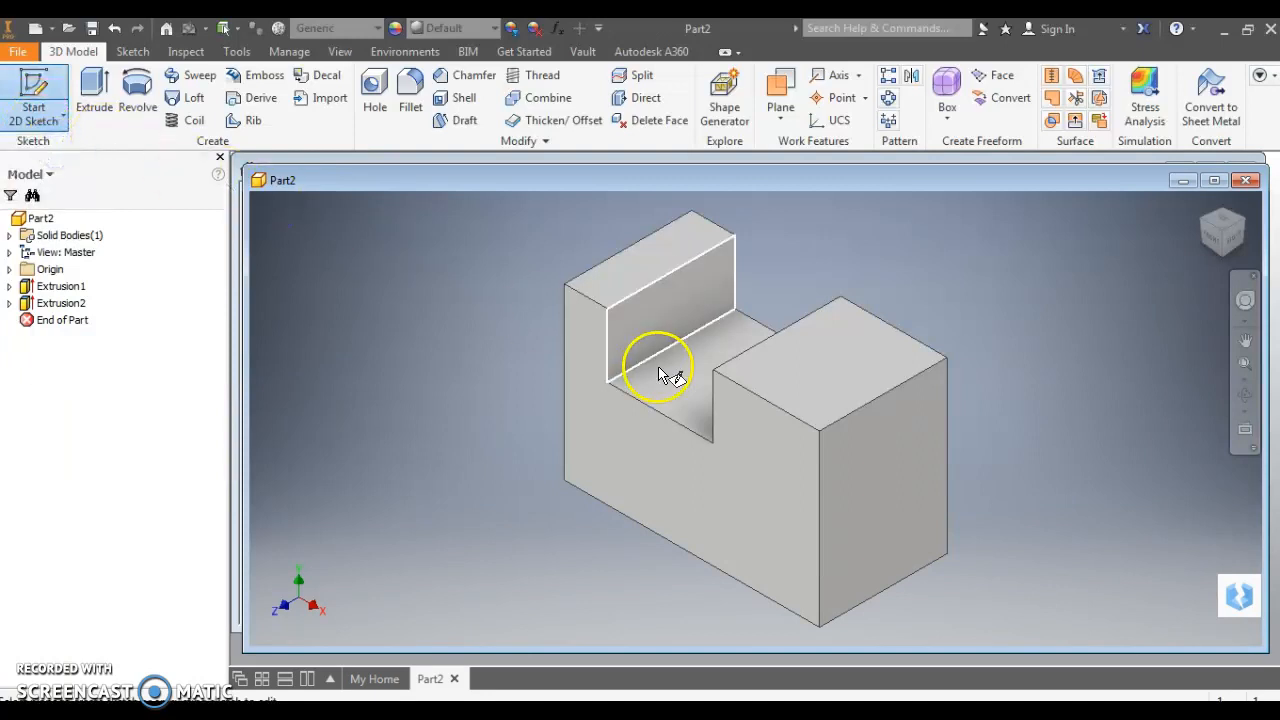
pyautogui.click(881, 520)
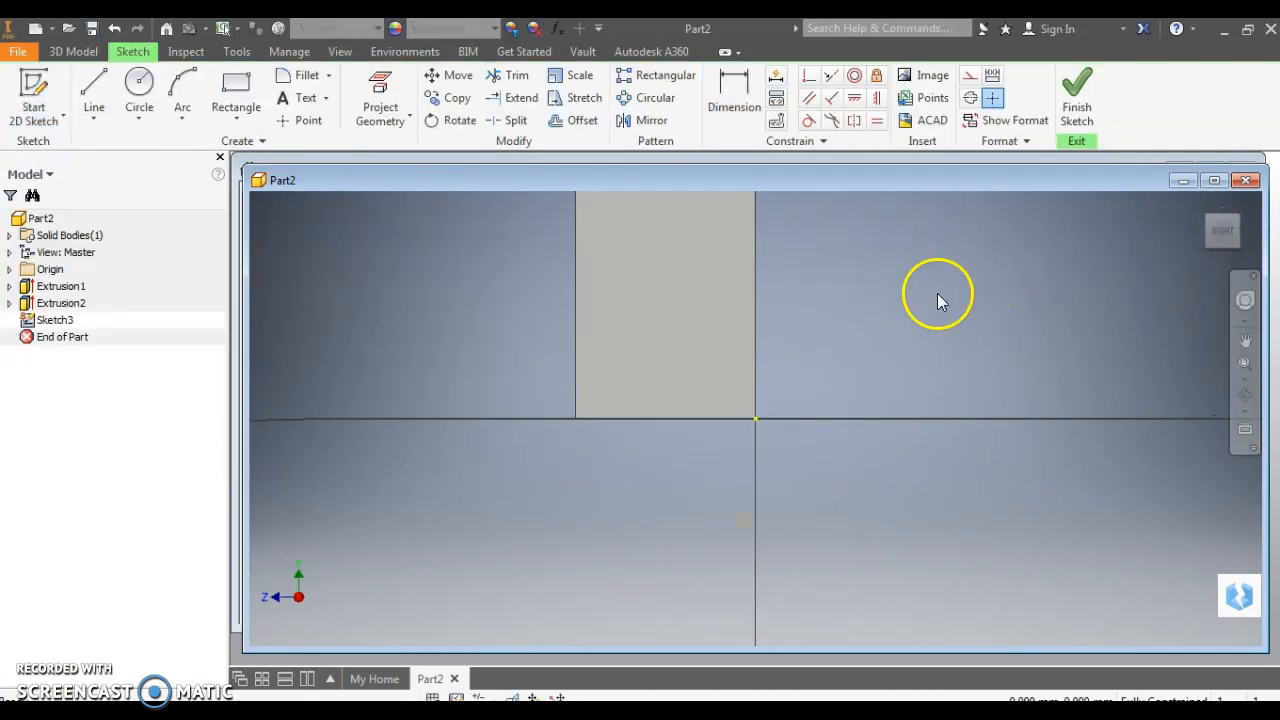
pyautogui.click(1222, 230)
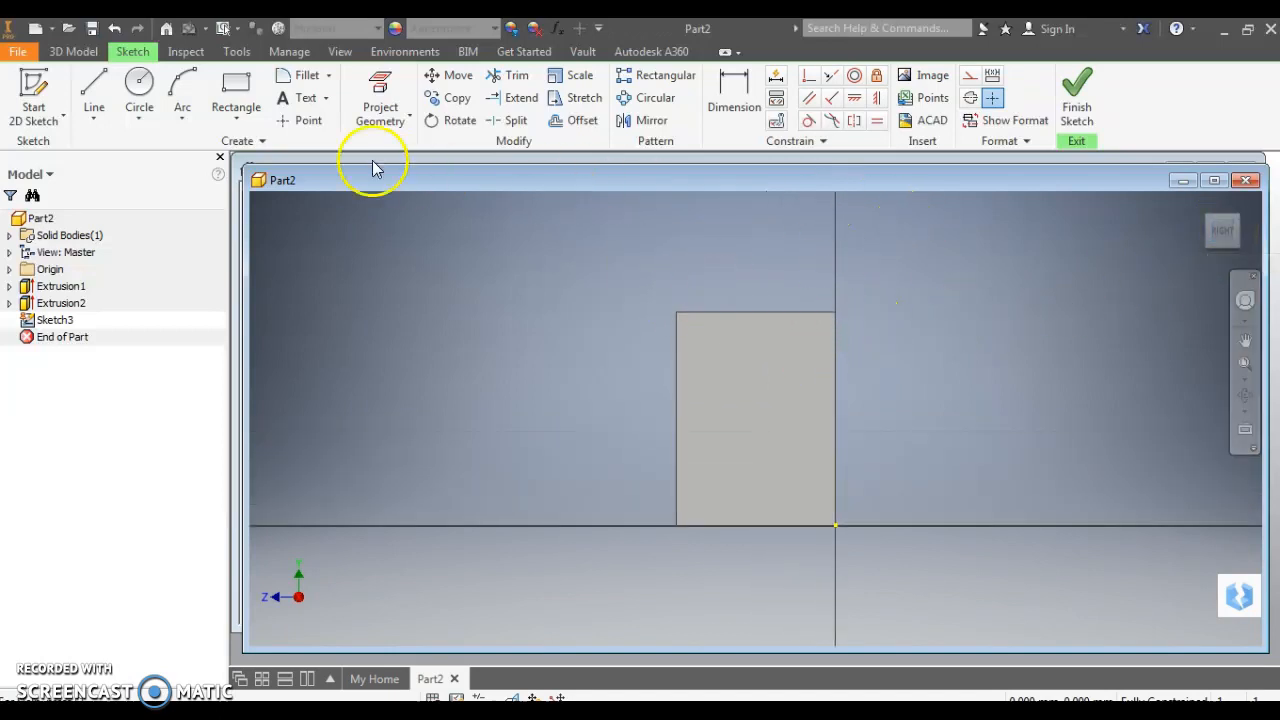
pyautogui.click(237, 90)
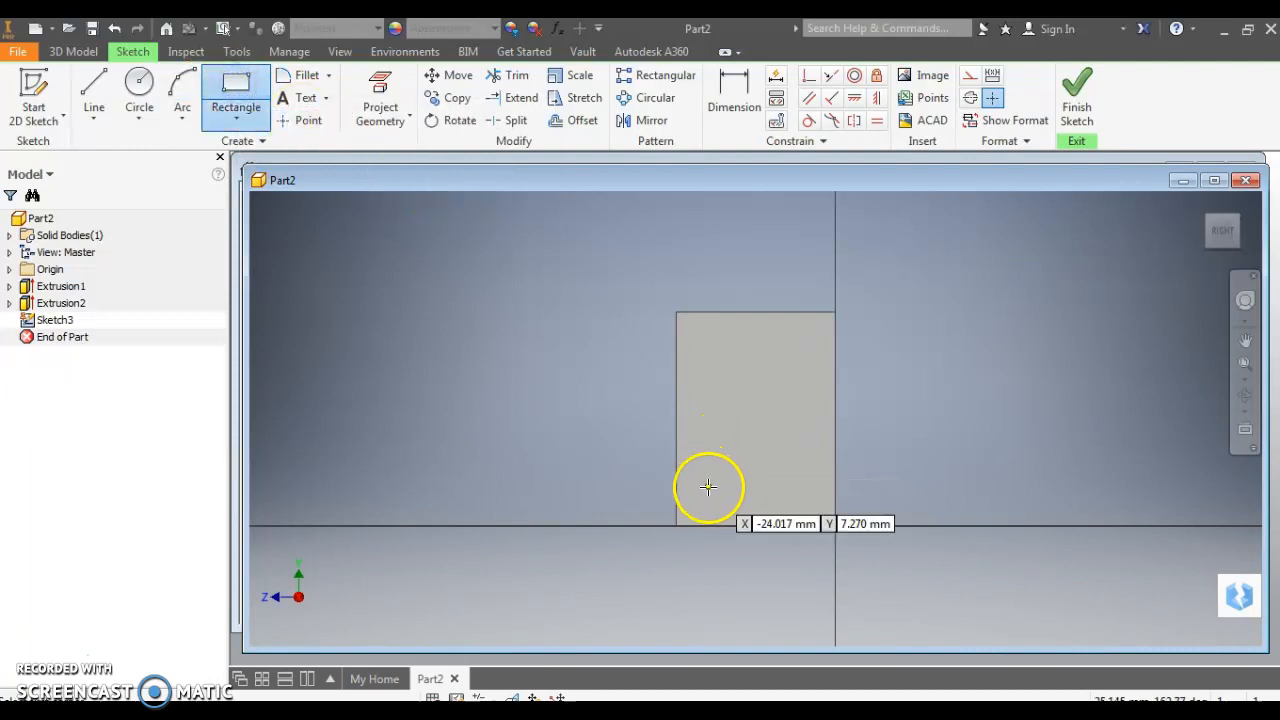
# Draw the slot rectangle and place it 3 from the part's left edge
pyautogui.click(709, 492)
pyautogui.click(777, 440)
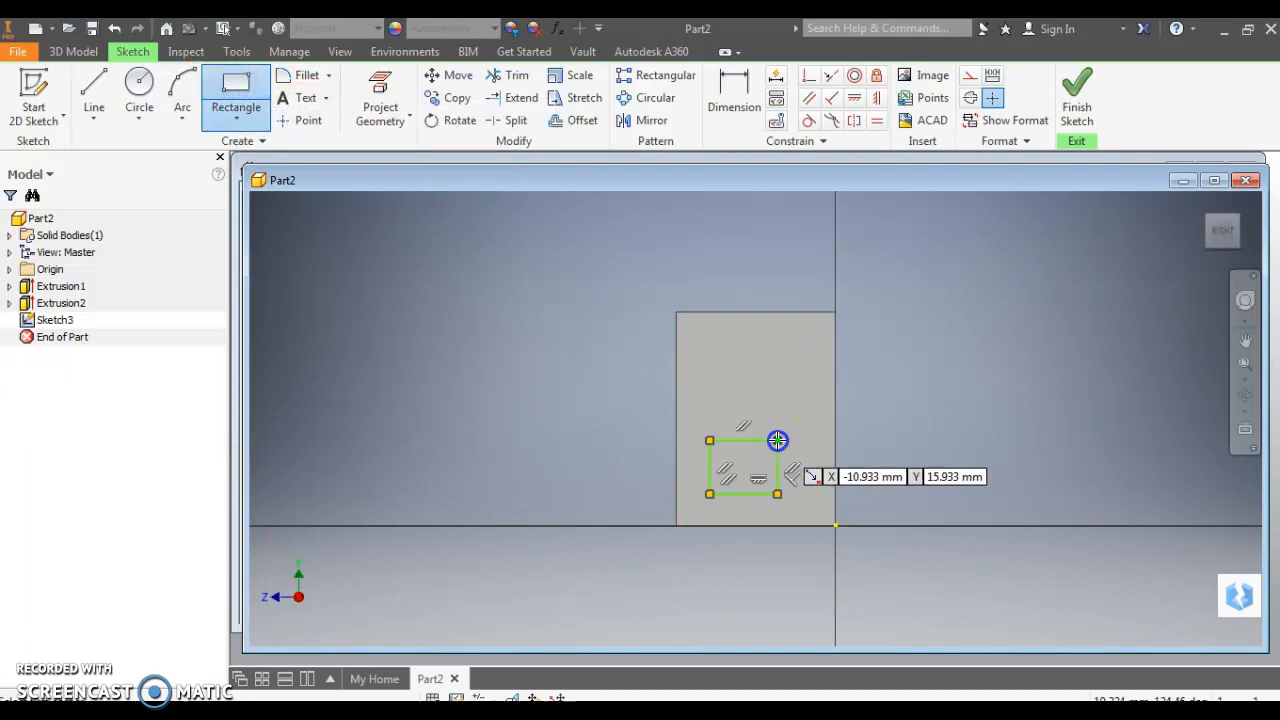
pyautogui.click(737, 88)
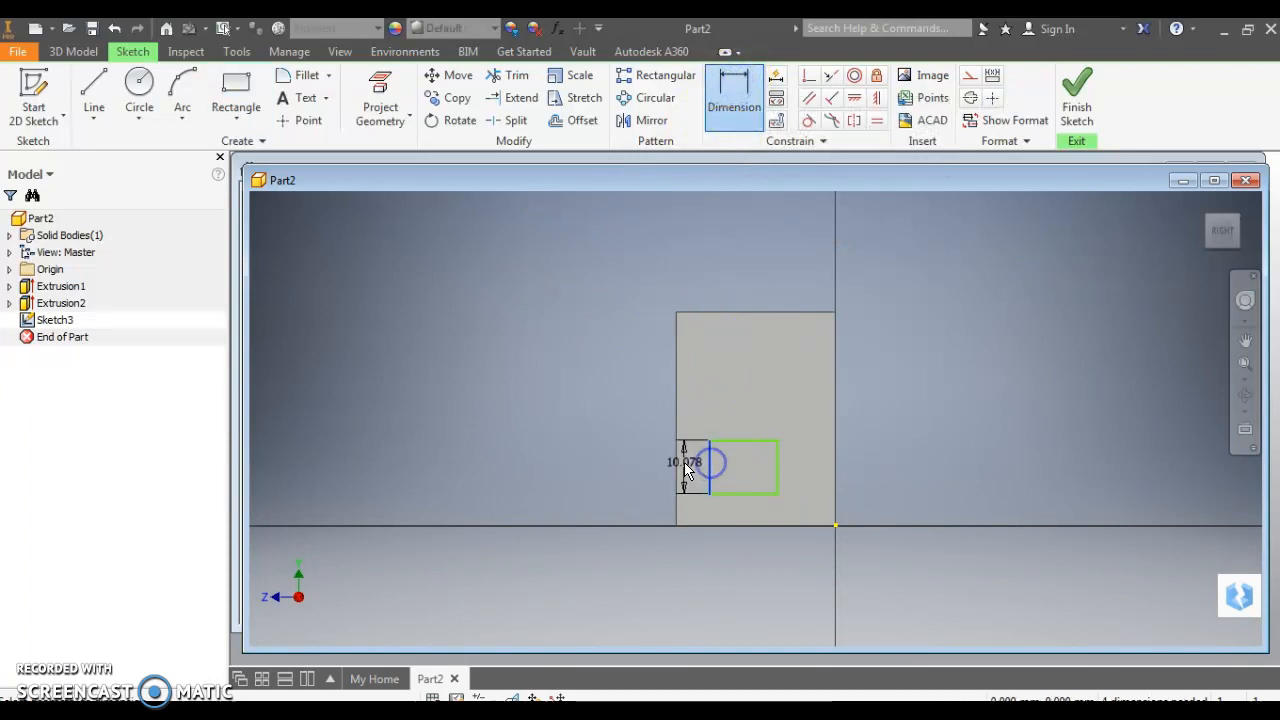
pyautogui.click(676, 470)
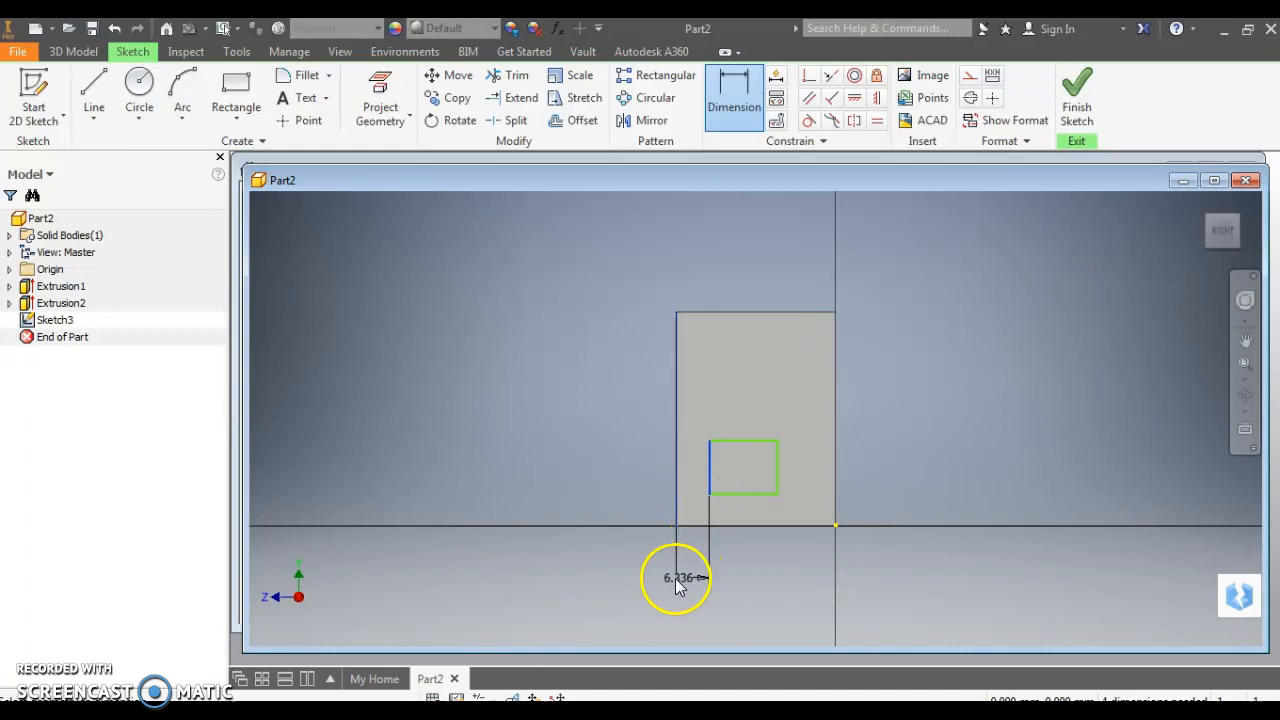
pyautogui.click(636, 566)
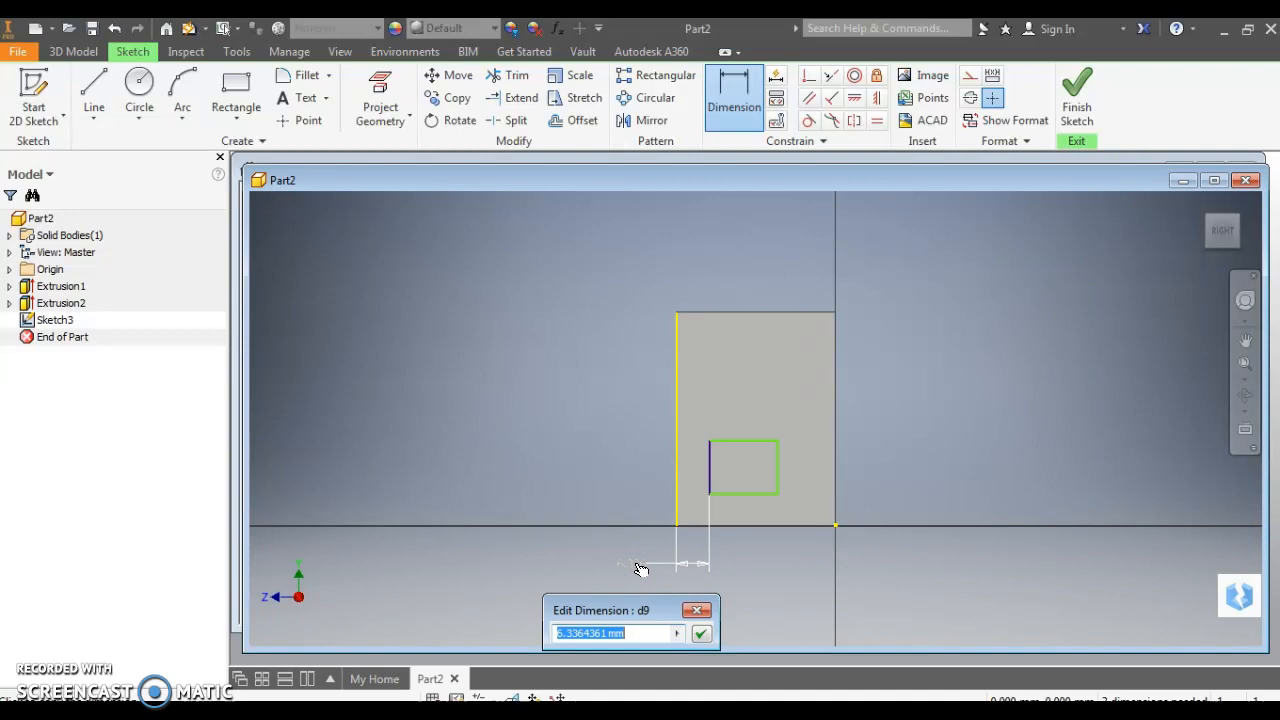
pyautogui.press('Return')
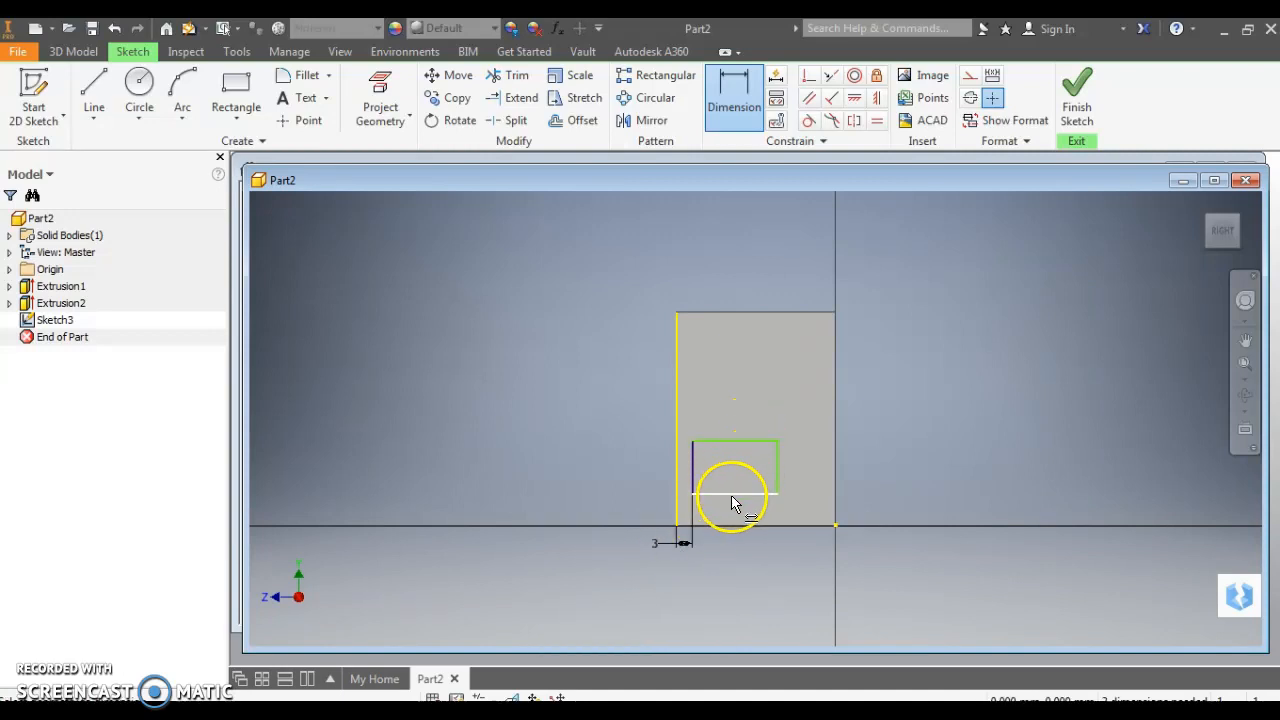
# Make the slot rectangle 15 wide and position it 5 above the base
pyautogui.click(731, 494)
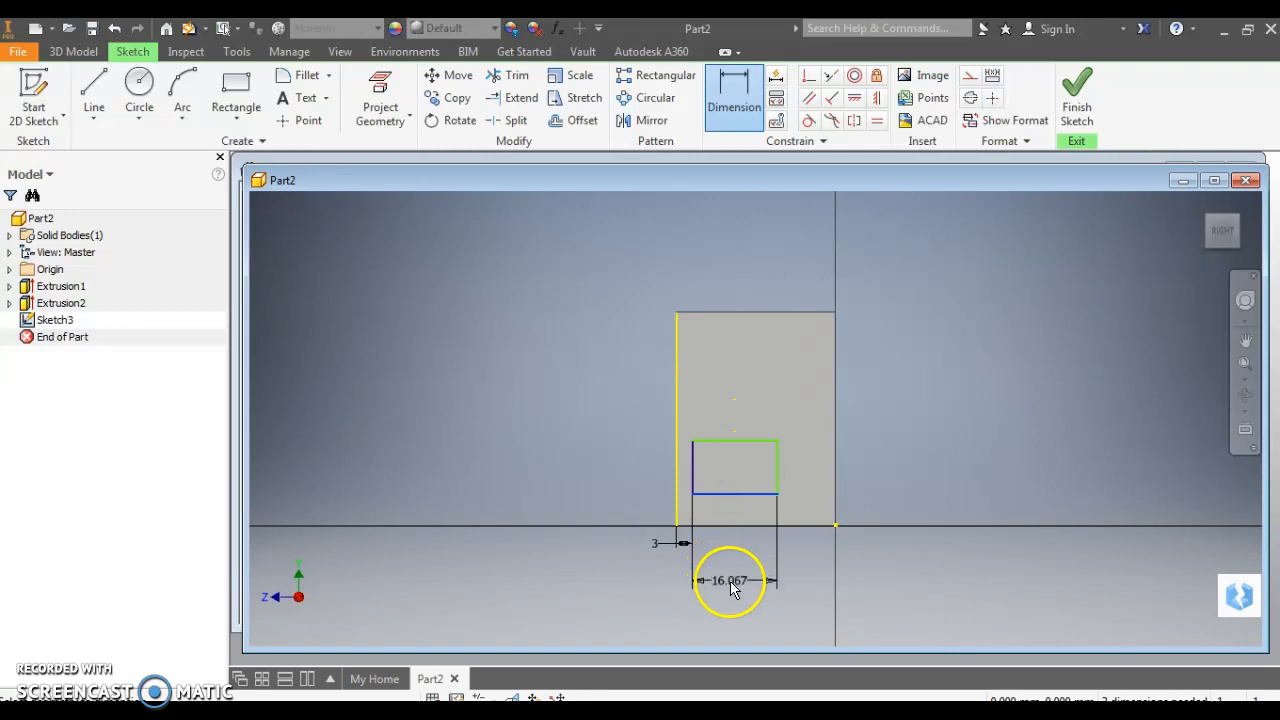
pyautogui.click(734, 585)
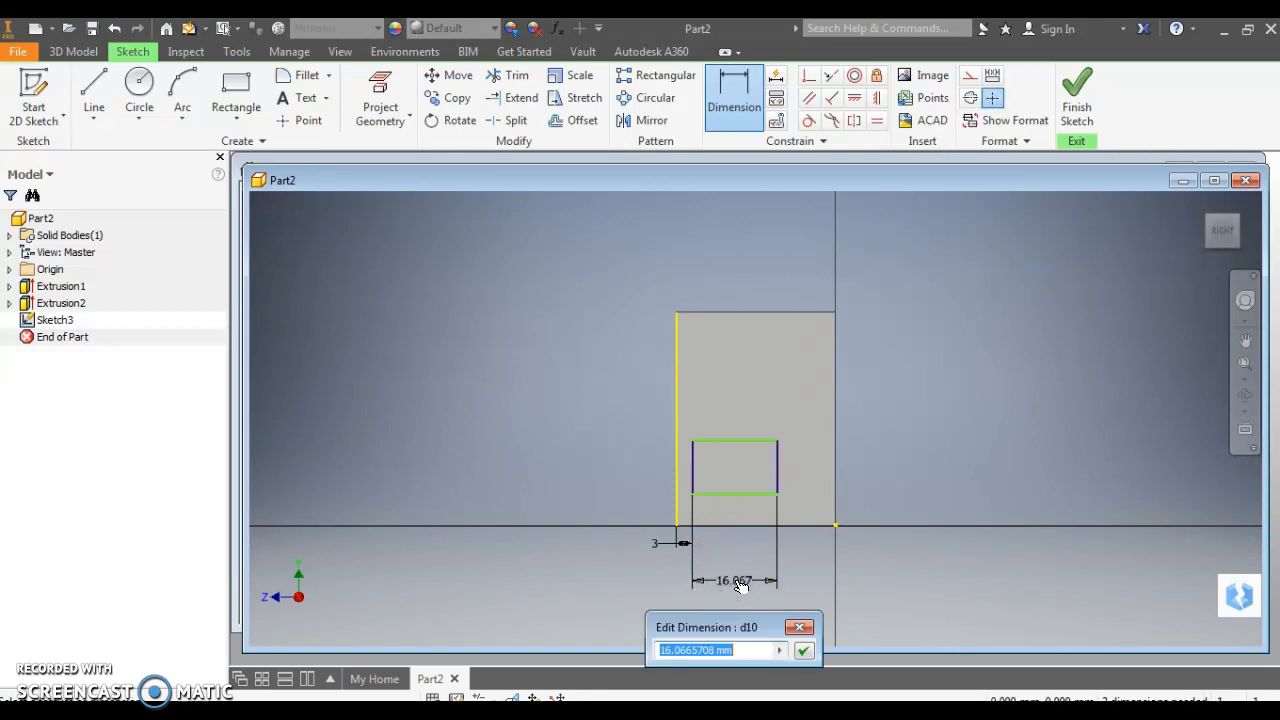
pyautogui.write('15')
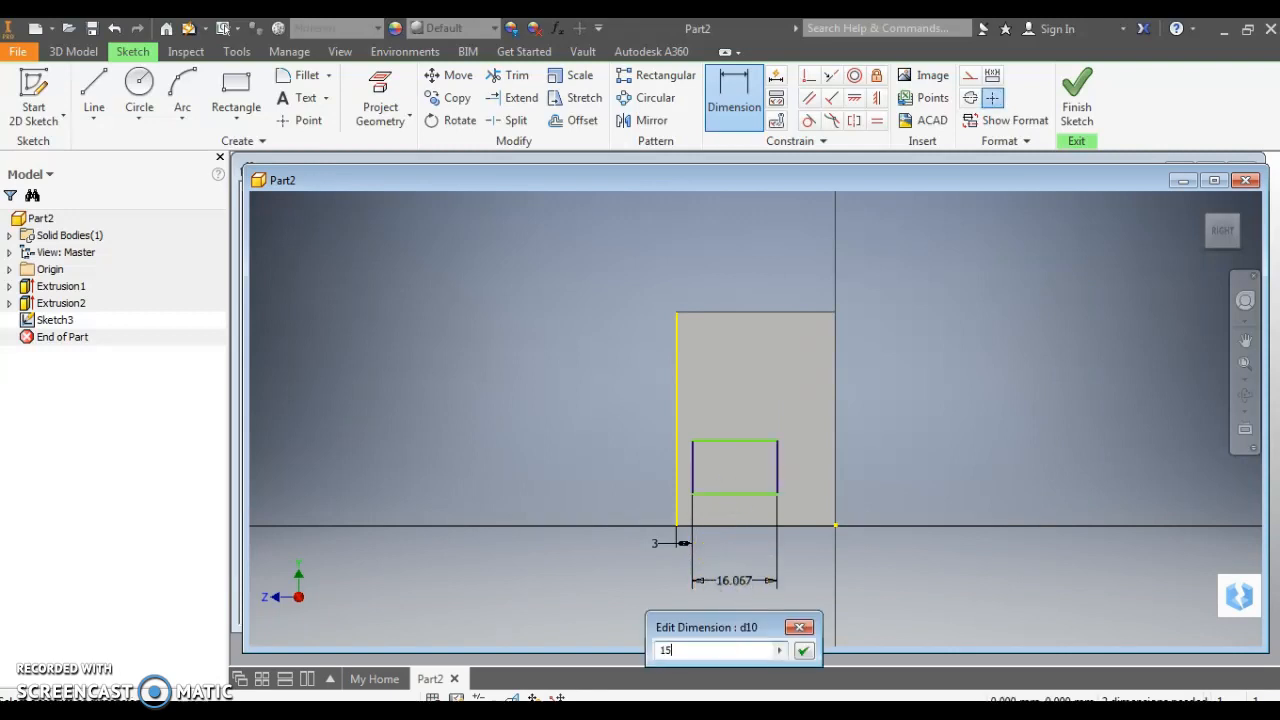
pyautogui.press('Return')
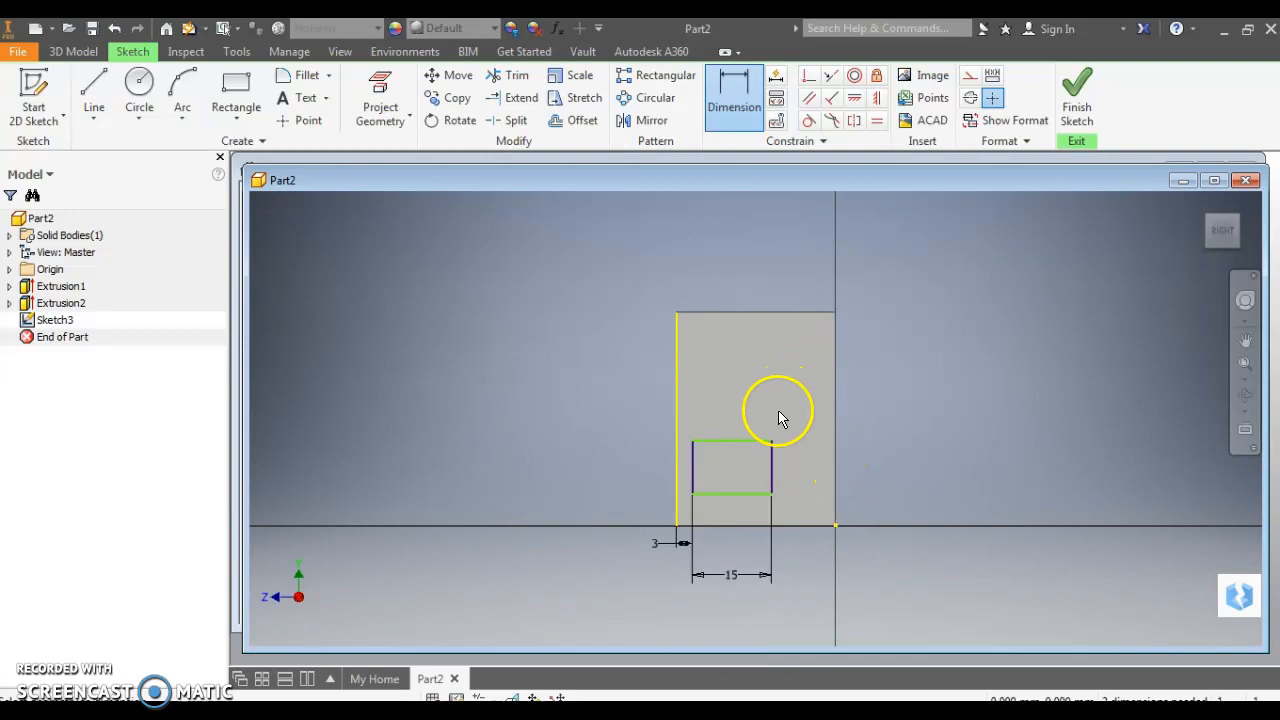
pyautogui.click(752, 500)
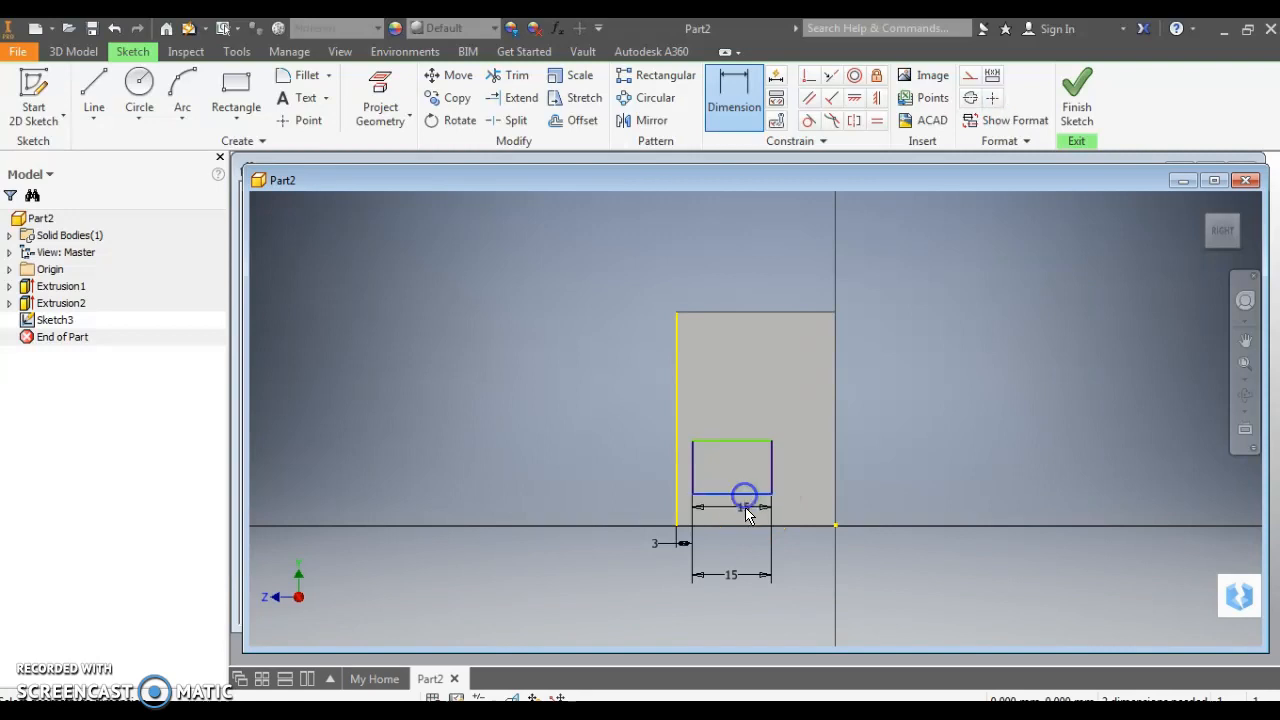
pyautogui.click(748, 527)
pyautogui.click(915, 521)
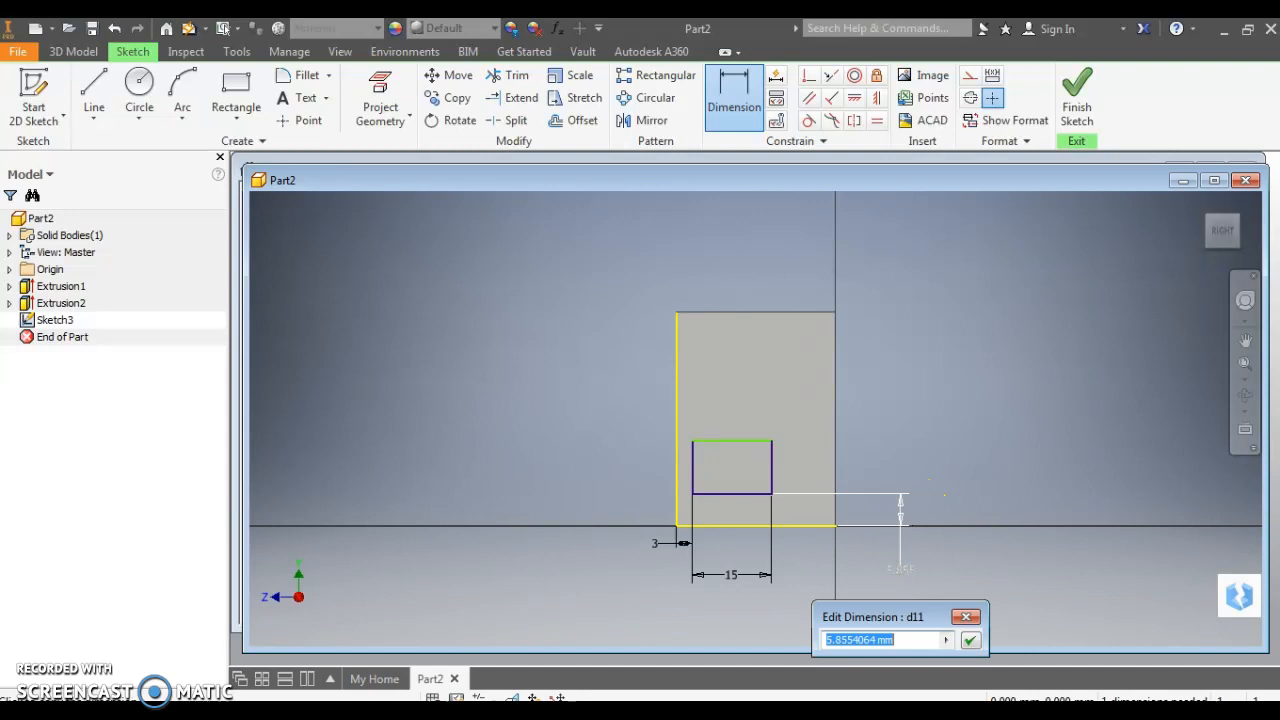
pyautogui.press('Return')
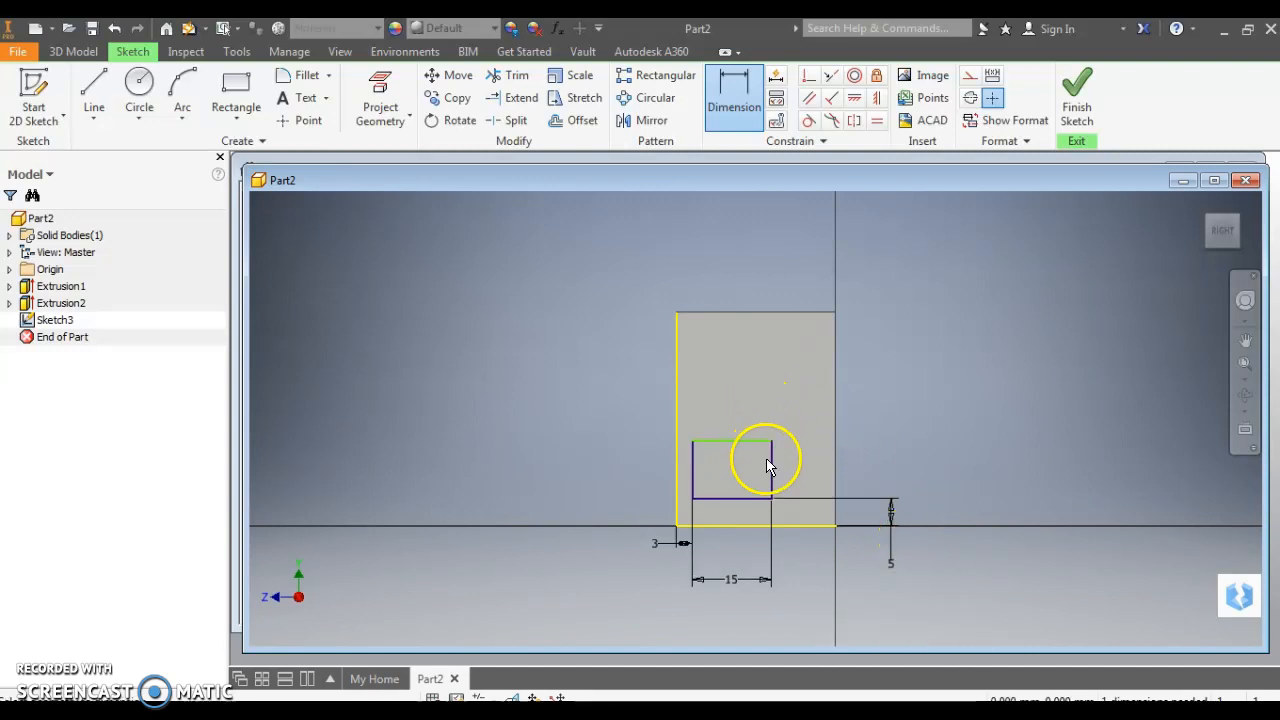
# Set the slot rectangle's height to 10 and finish the sketch
pyautogui.click(771, 467)
pyautogui.click(950, 468)
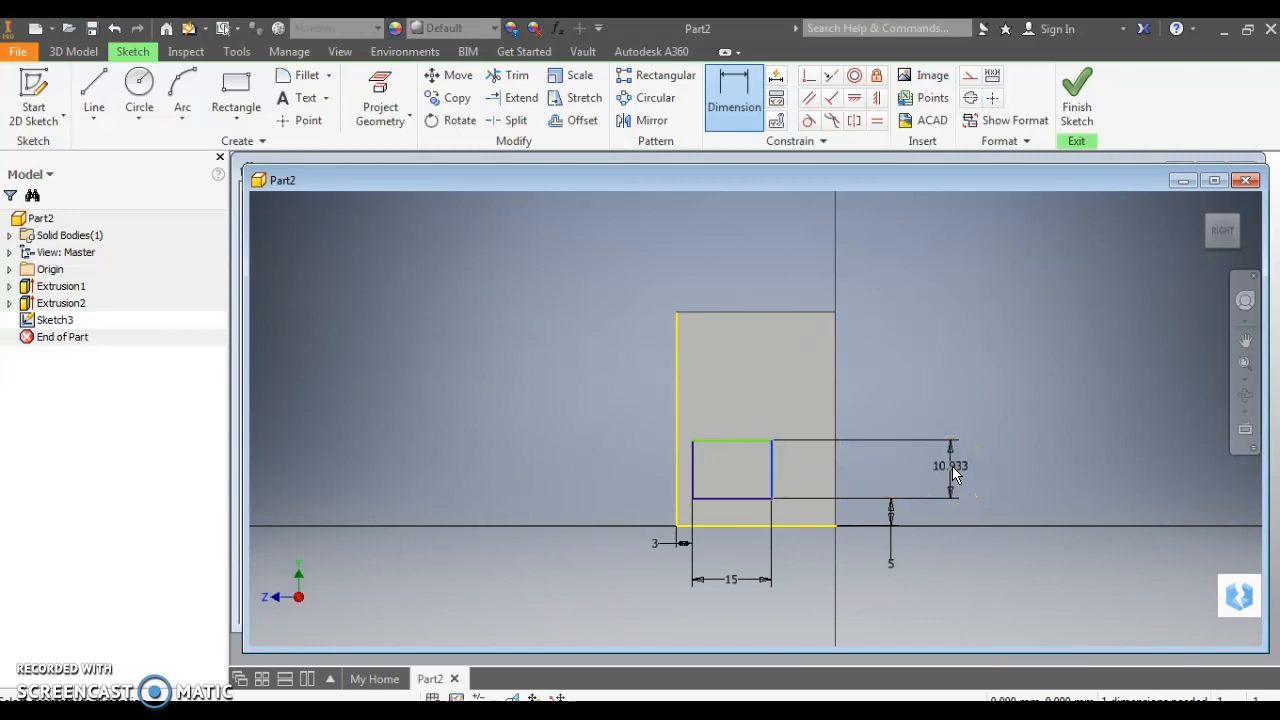
pyautogui.click(952, 466)
pyautogui.write('1')
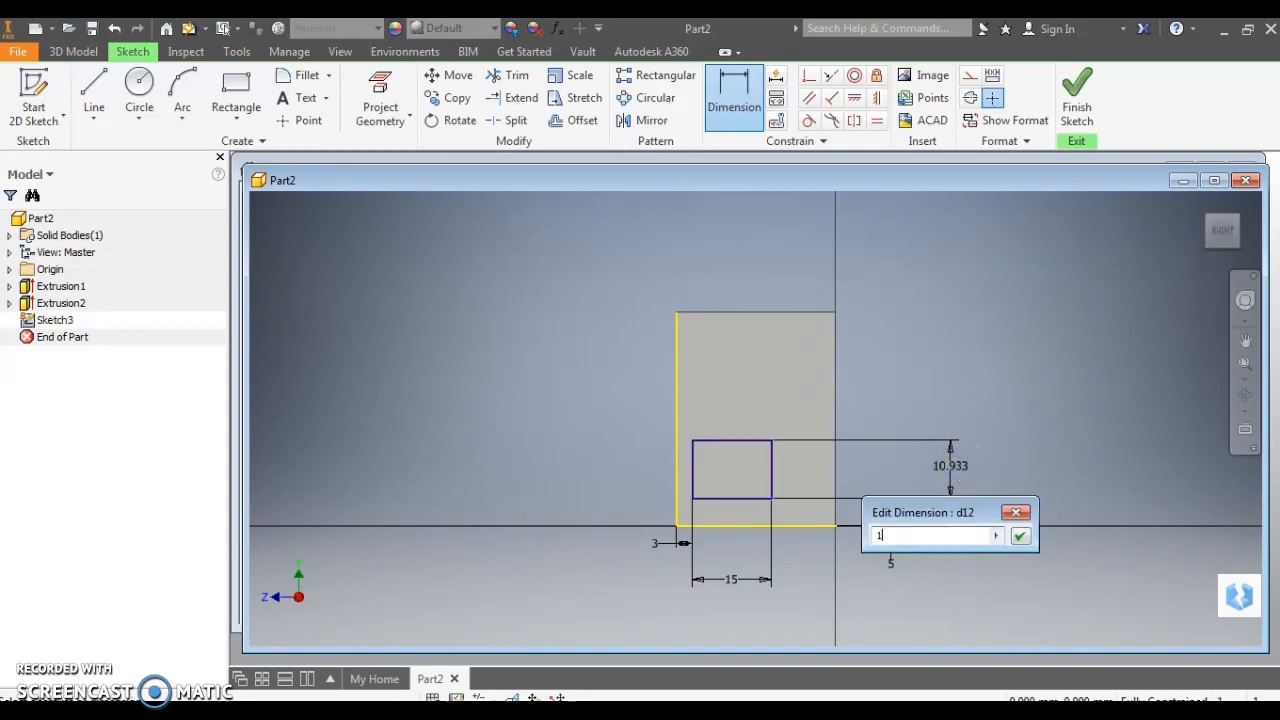
pyautogui.write('0')
pyautogui.press('Return')
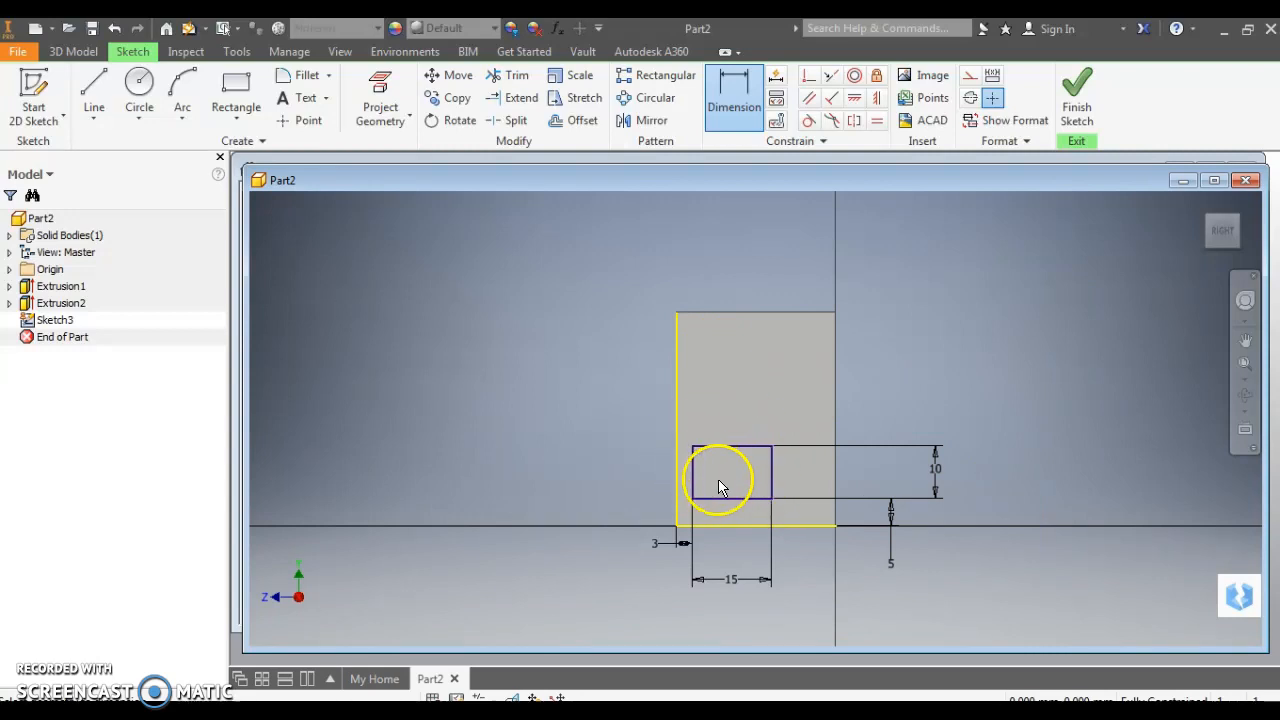
pyautogui.click(1078, 95)
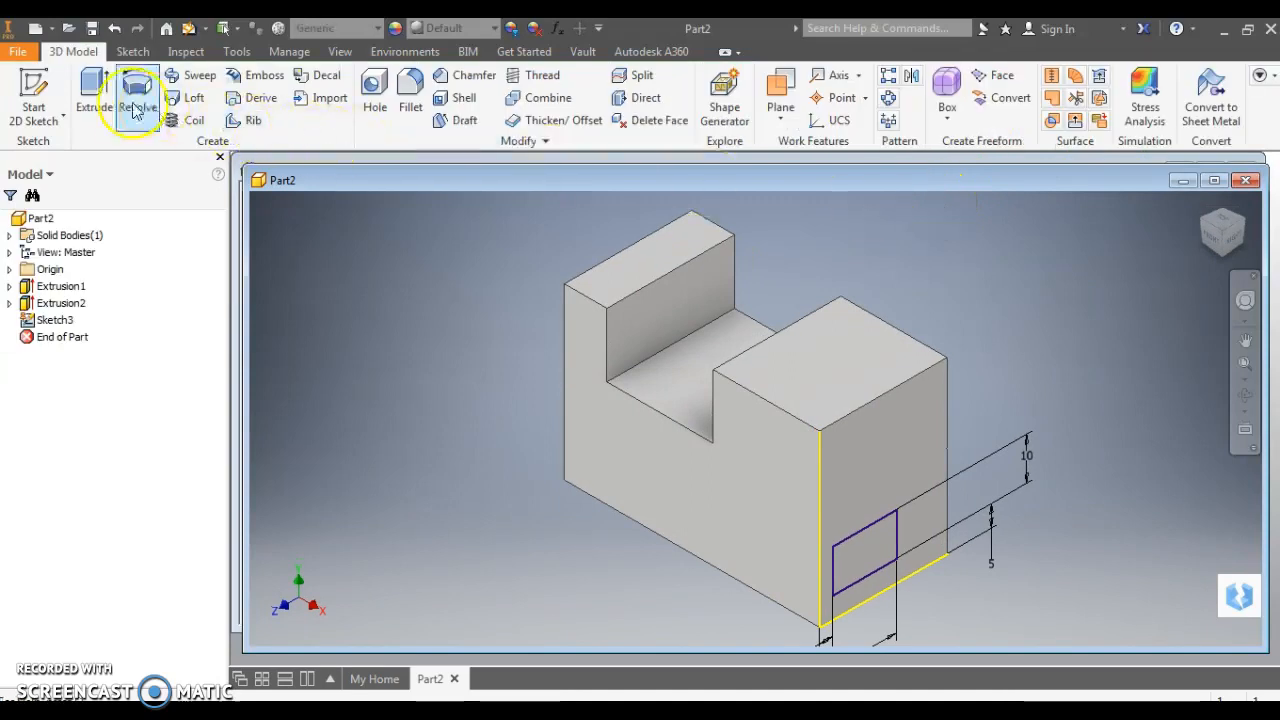
# Cut-extrude the 15 × 10 slot rectangle 60 mm through the block's side
pyautogui.click(94, 92)
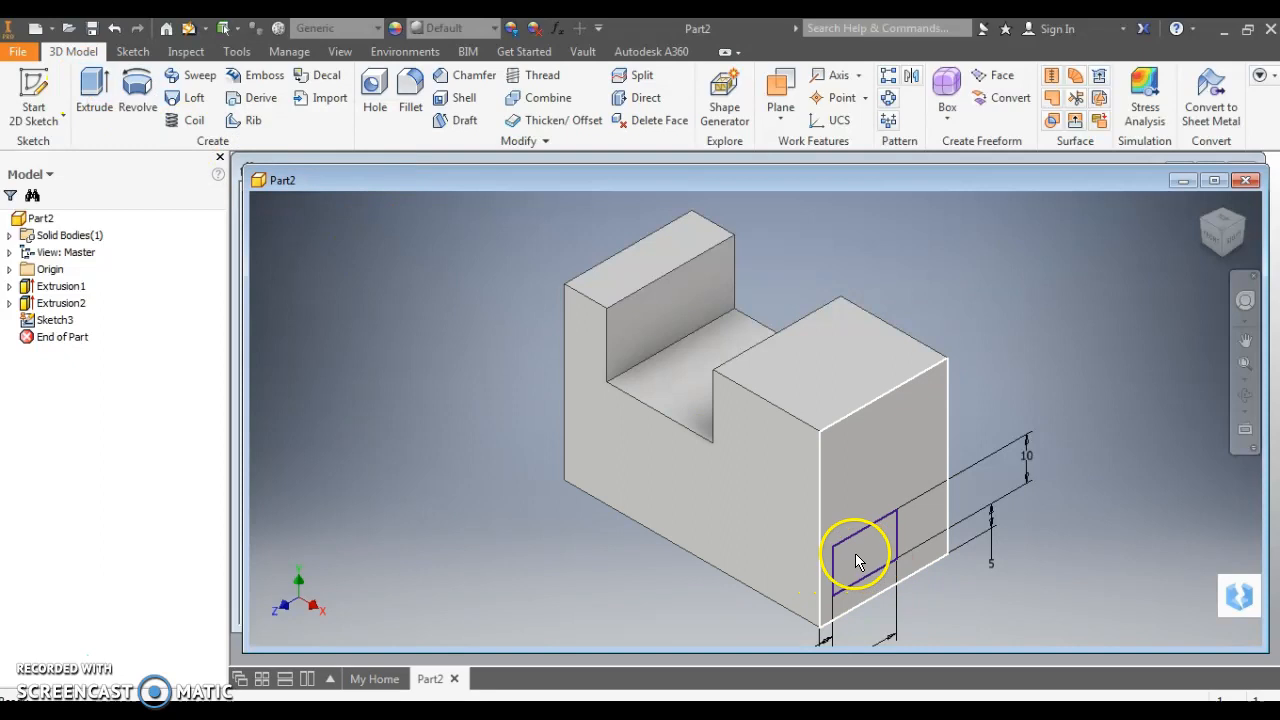
pyautogui.click(90, 88)
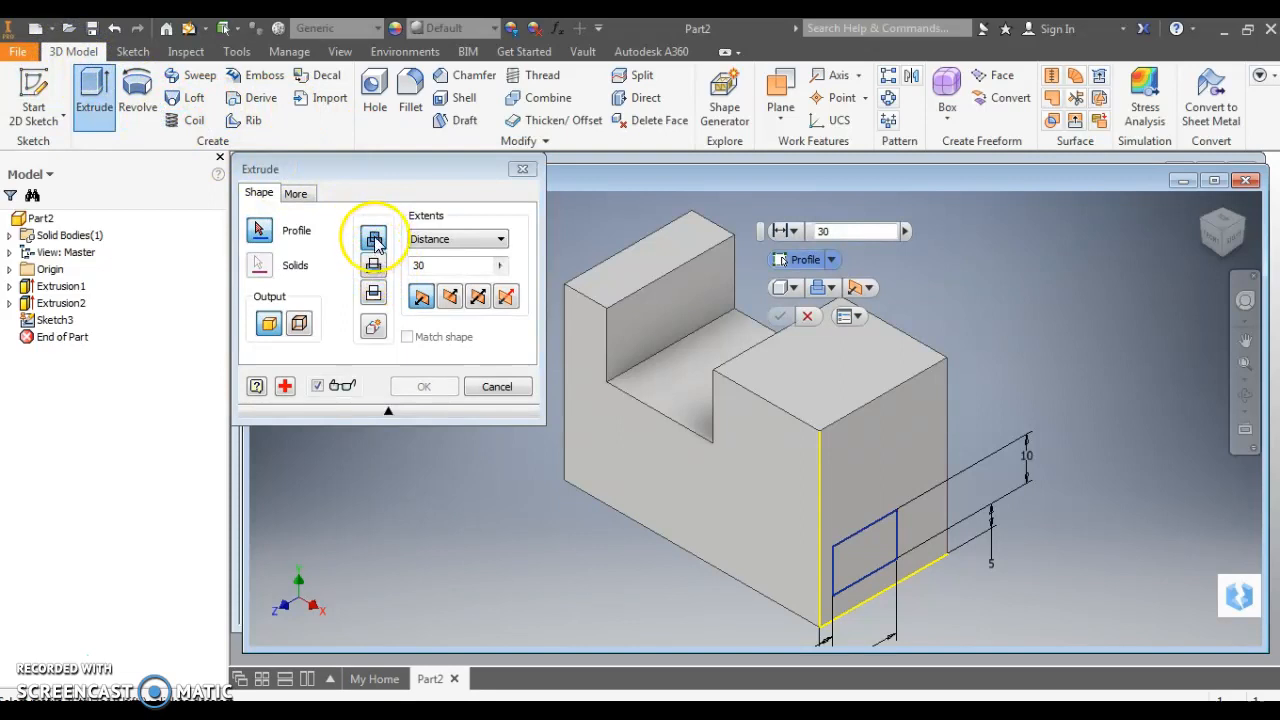
pyautogui.click(373, 266)
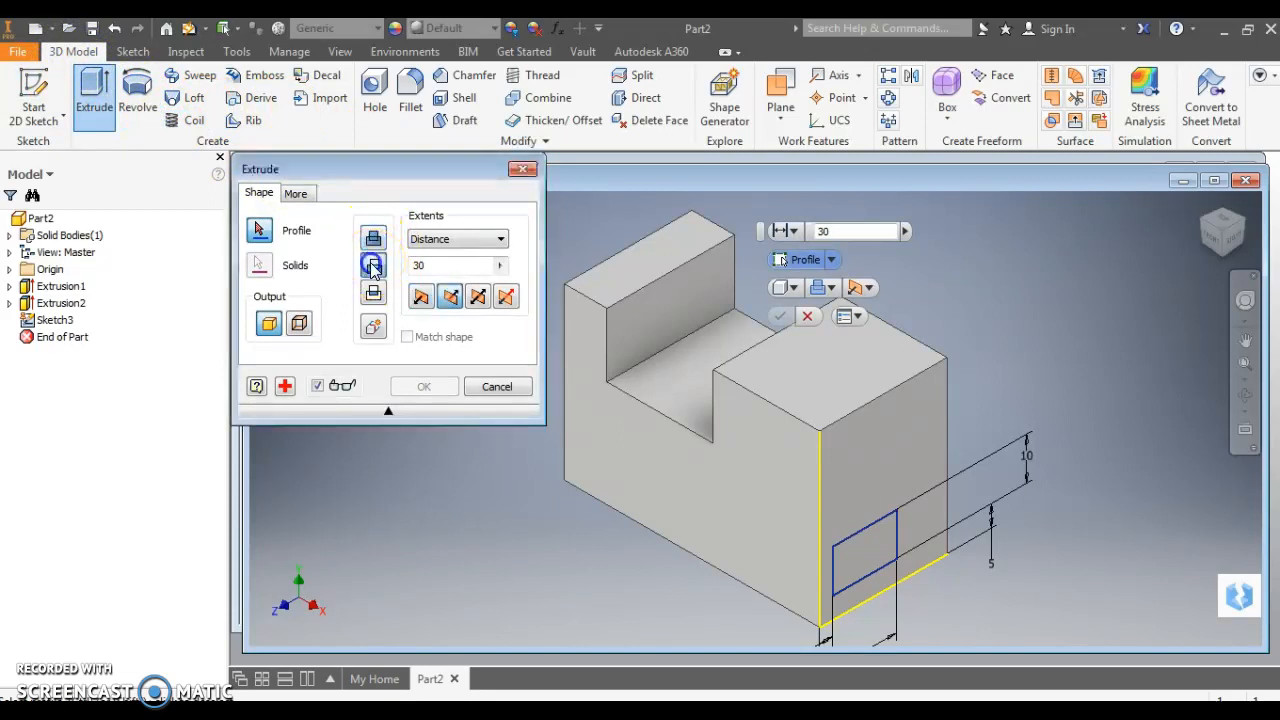
pyautogui.click(872, 560)
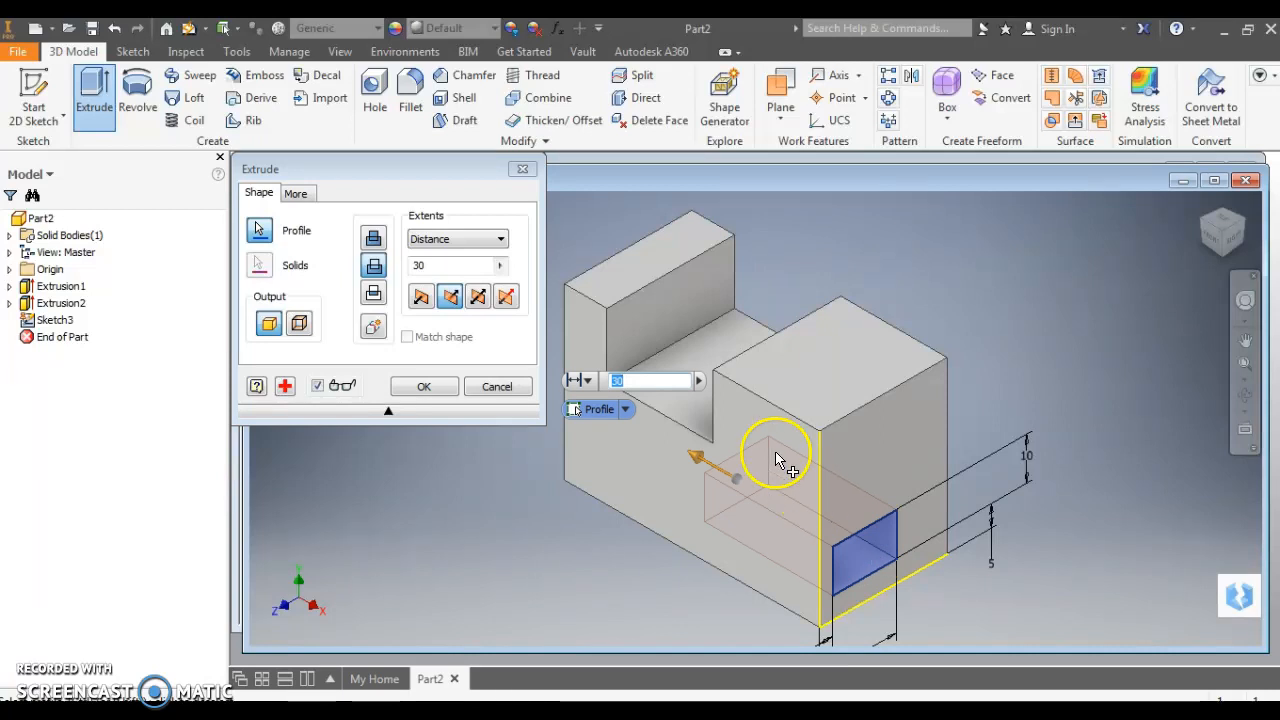
pyautogui.write('6')
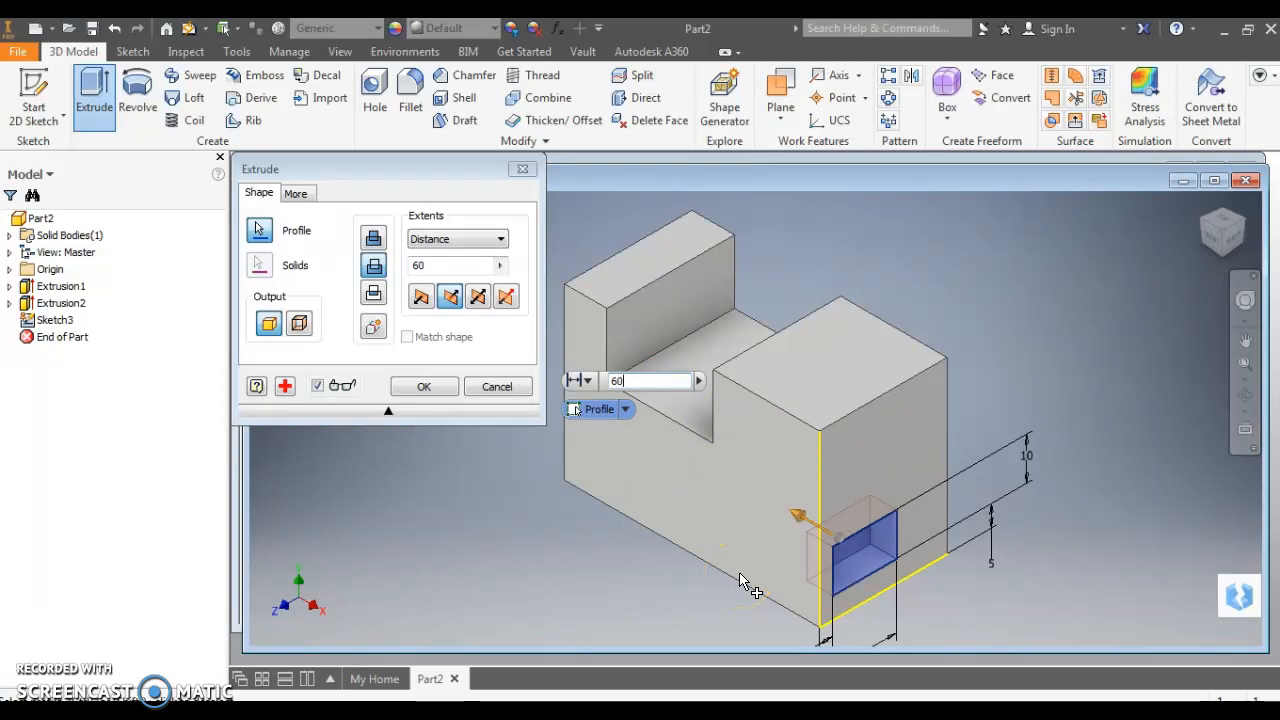
pyautogui.click(438, 515)
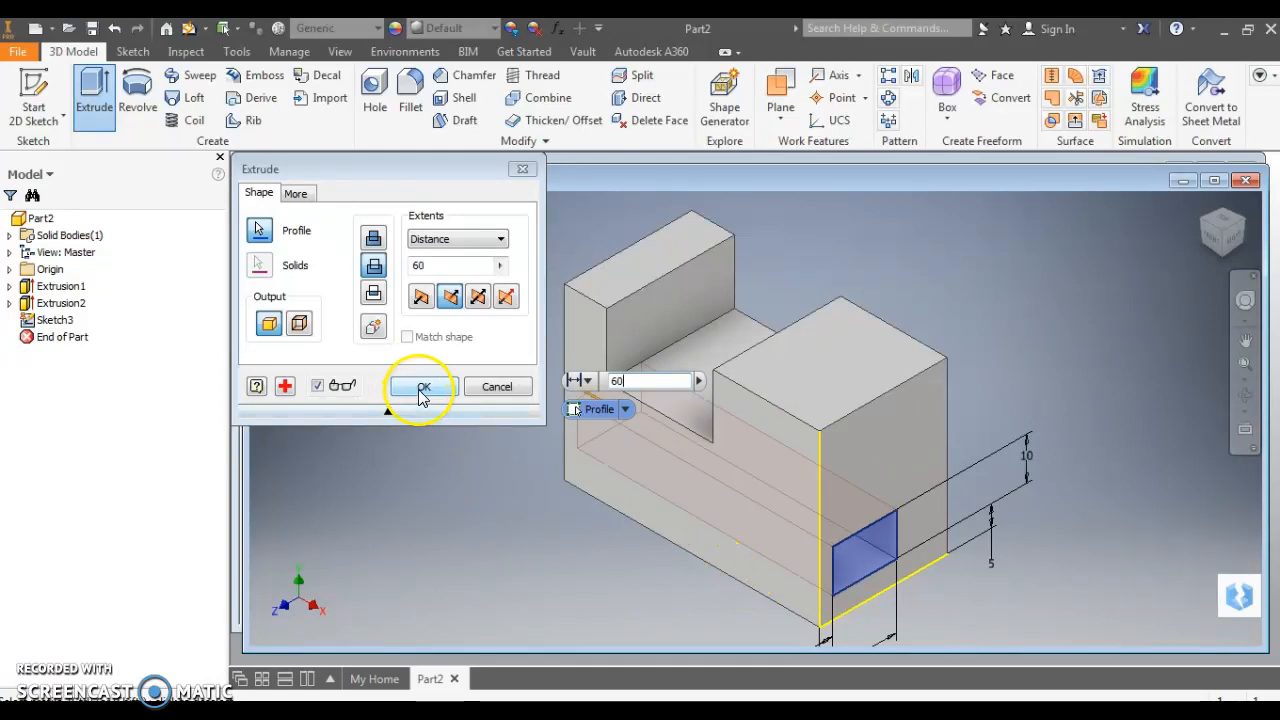
pyautogui.click(418, 387)
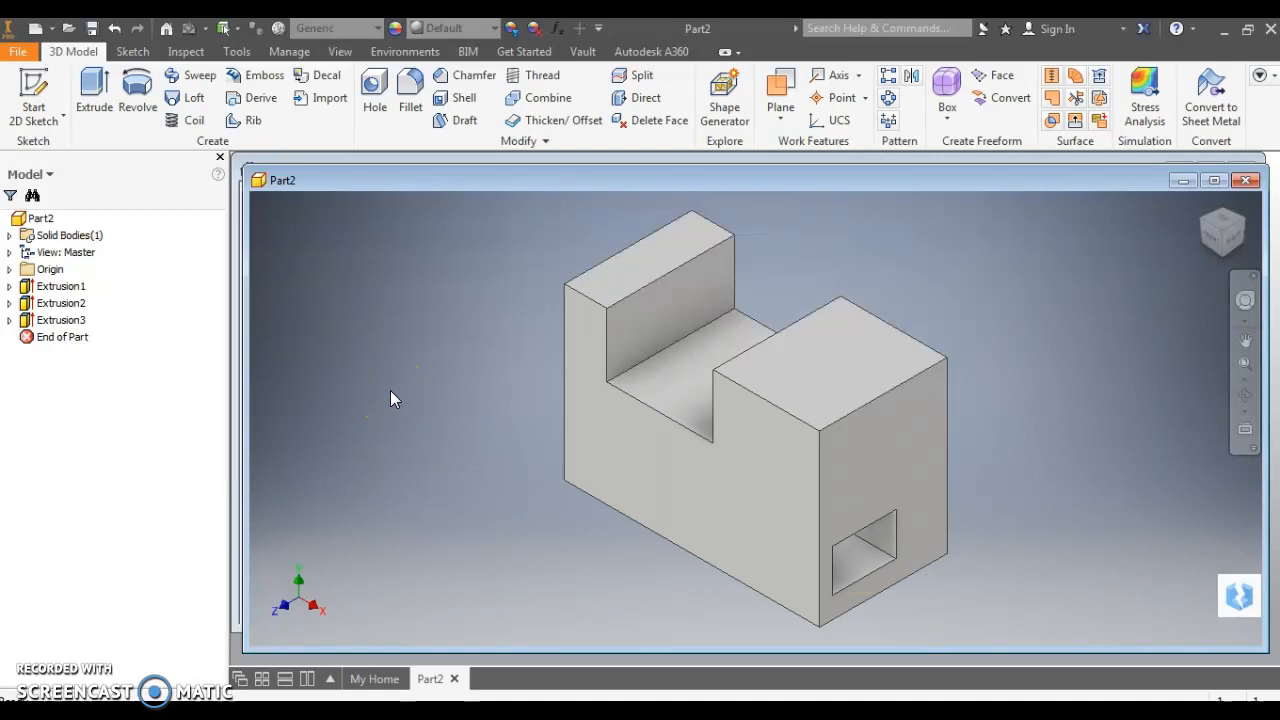
# Save the part to the Desktop as an .ipt named with the student's name and the 4.1.g-2a suffix
pyautogui.click(91, 31)
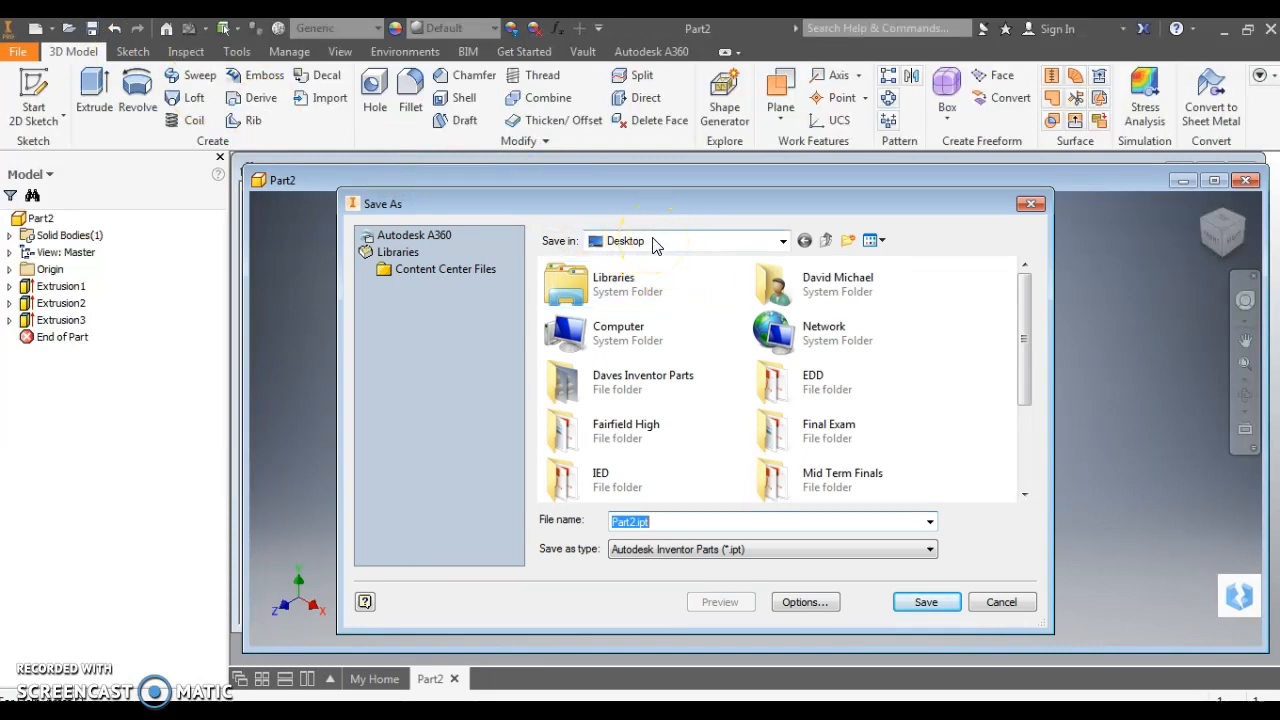
pyautogui.click(666, 524)
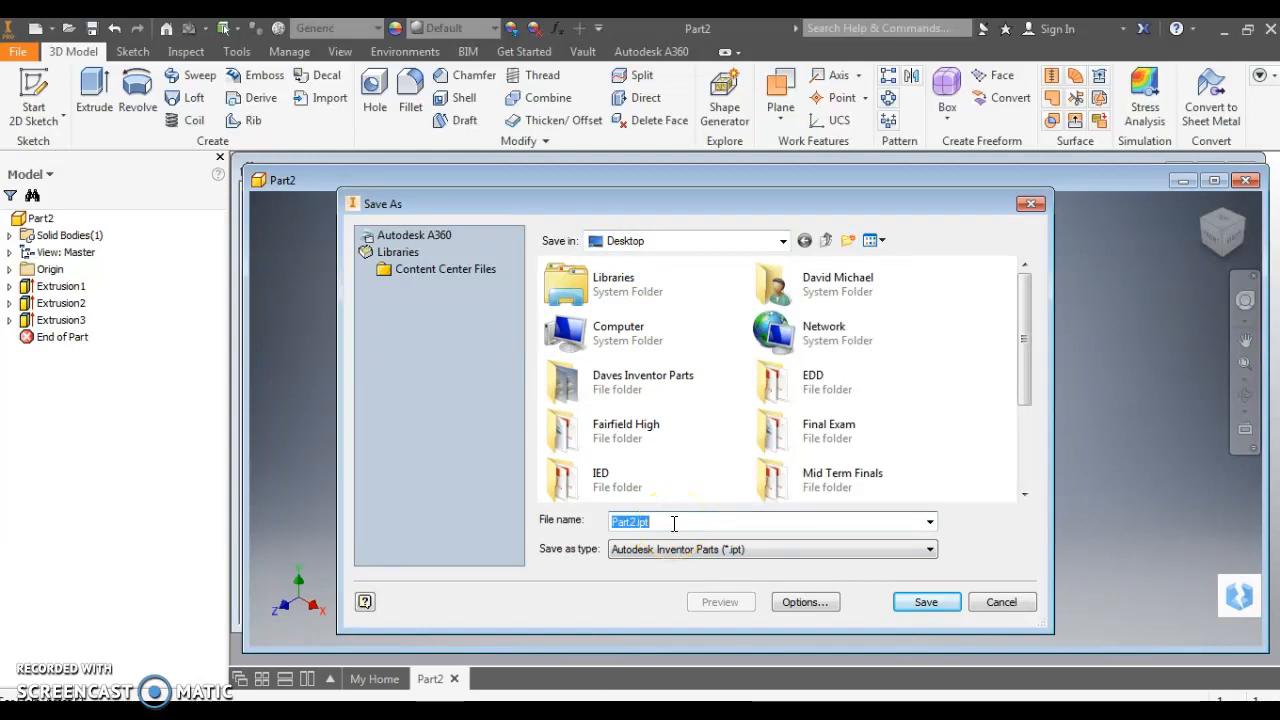
pyautogui.write('David')
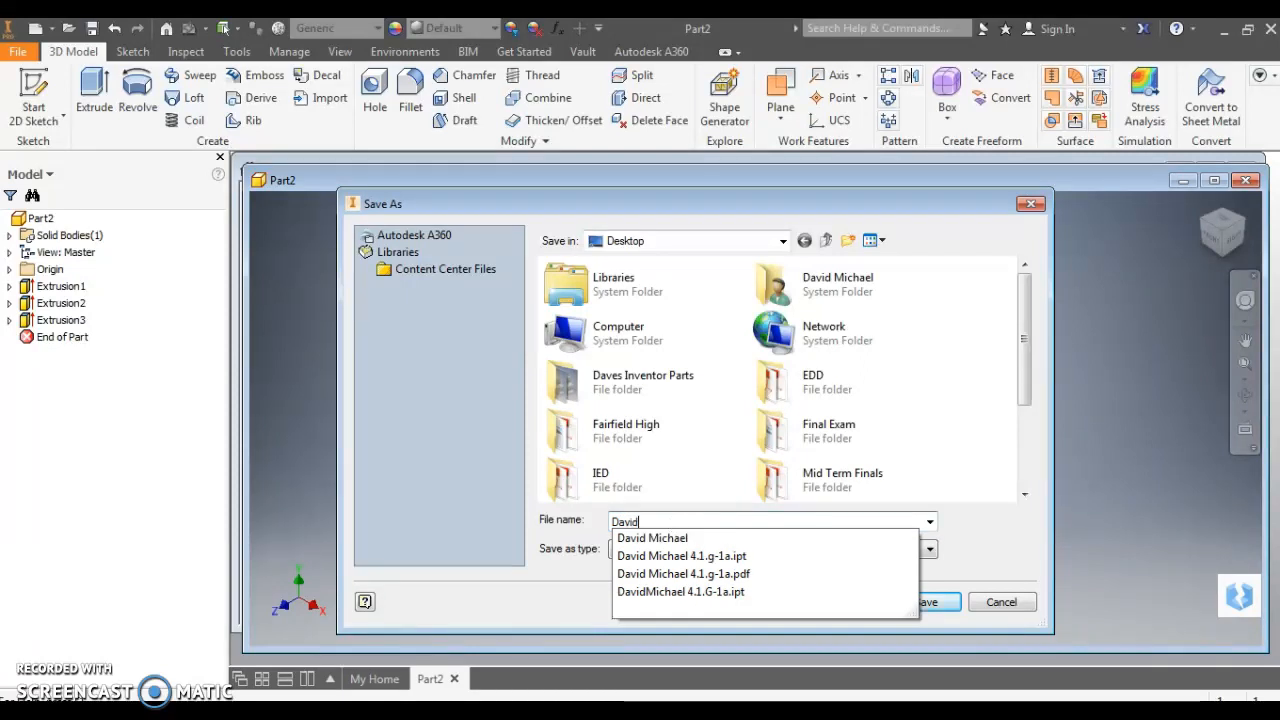
pyautogui.write(' Michael')
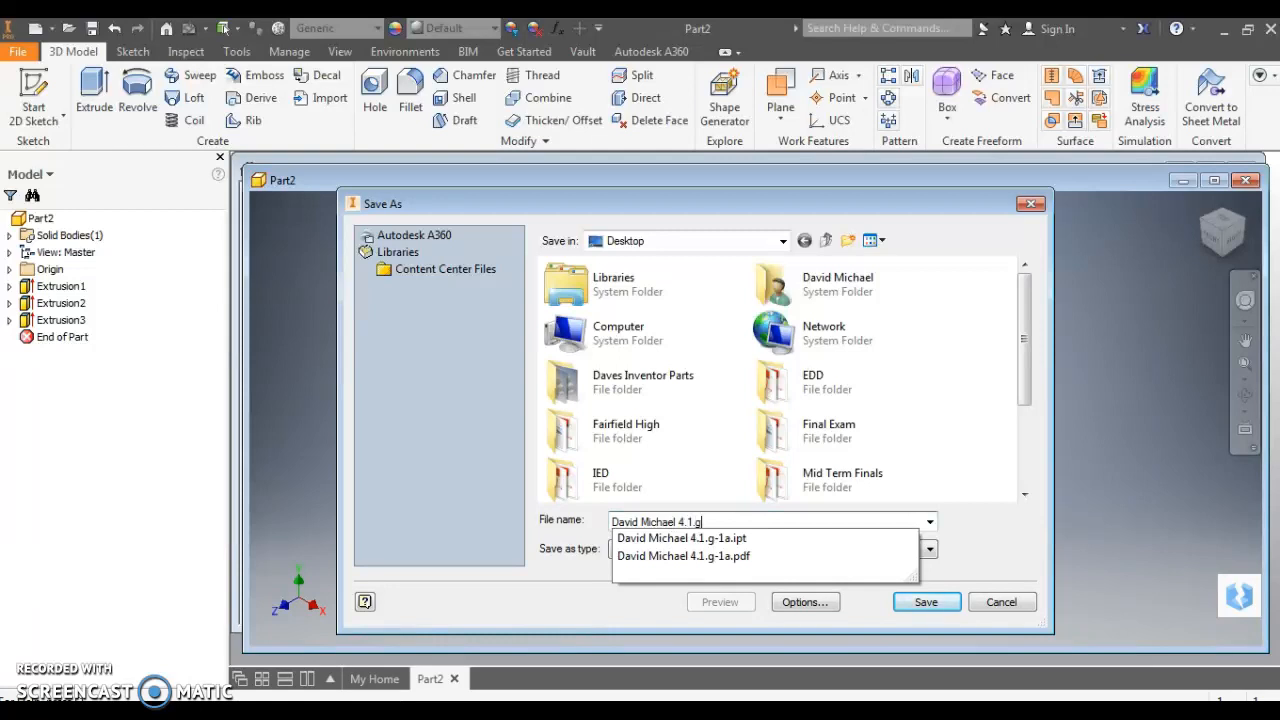
pyautogui.write('4.1.g-2a.ipt')
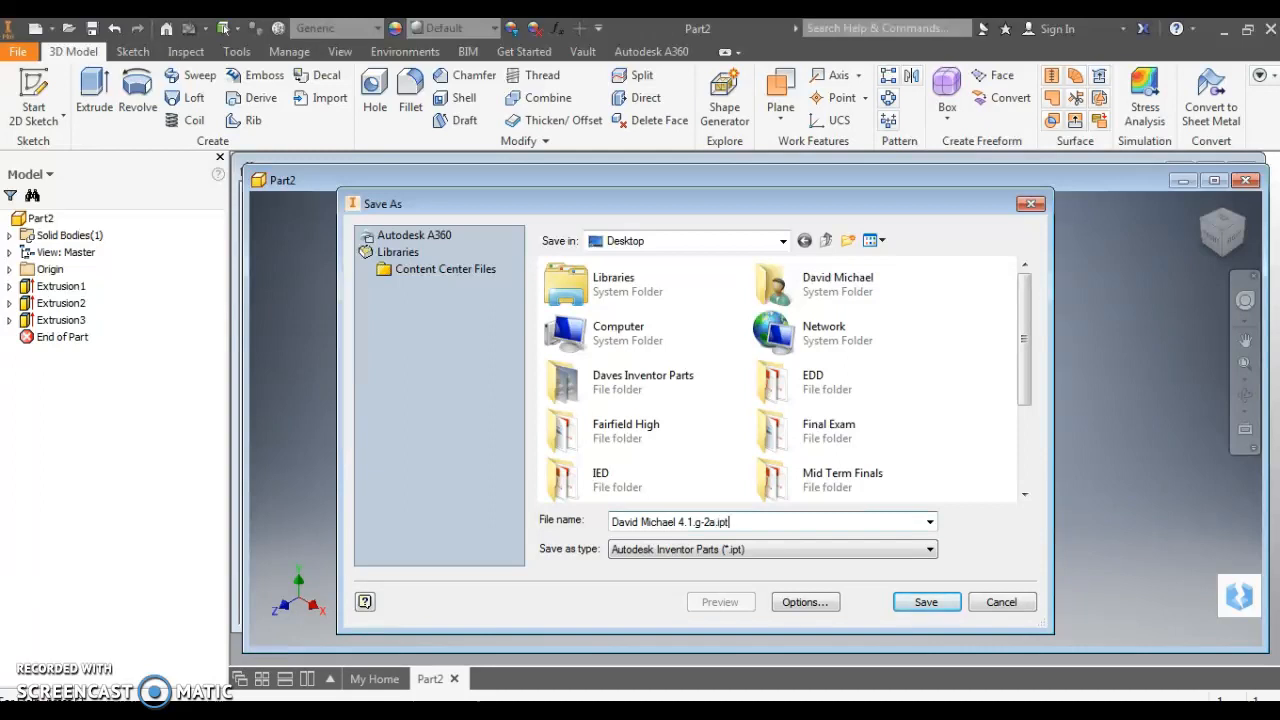
pyautogui.click(926, 603)
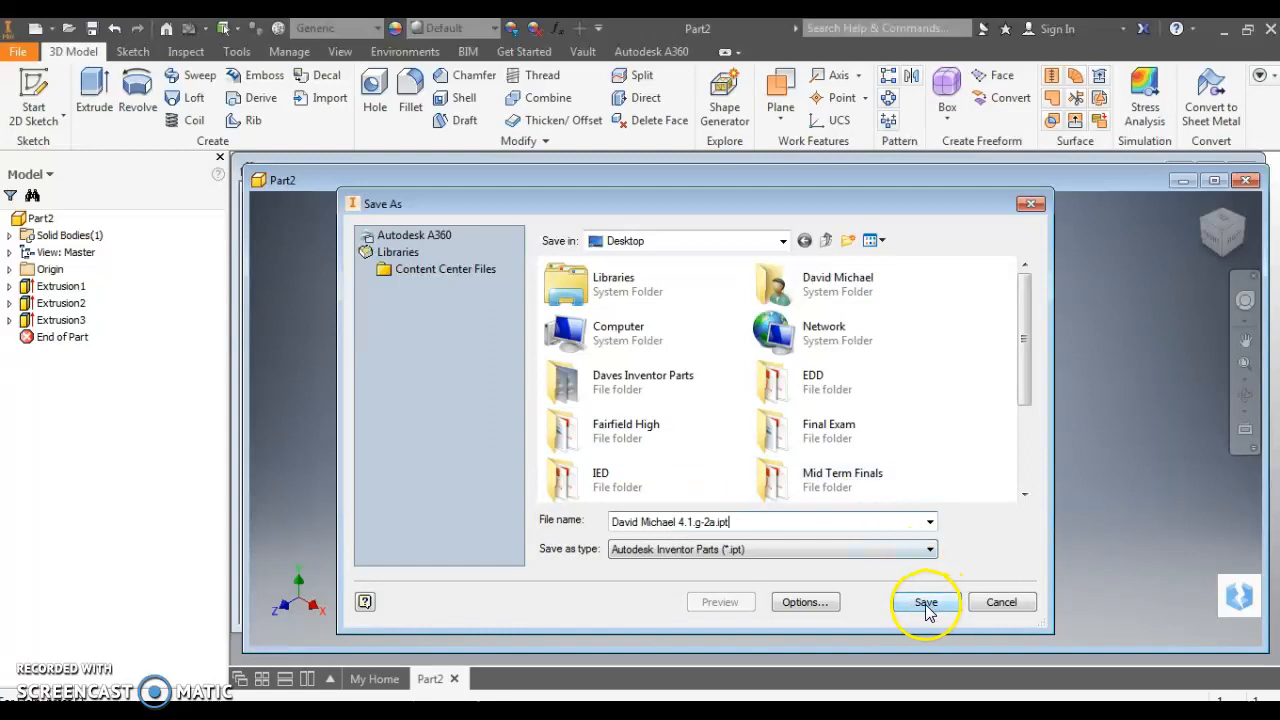
pyautogui.click(926, 604)
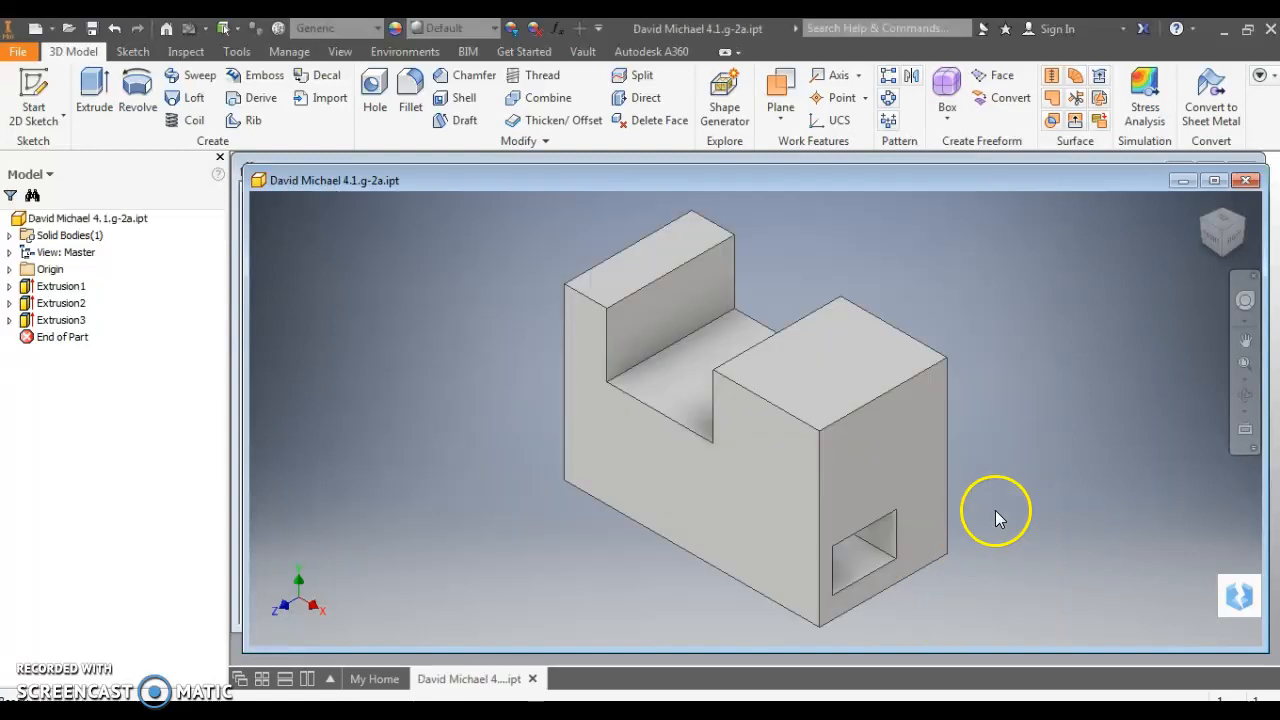
# Export the part as a PDF to the Desktop under the suggested 4.1.g-2a file name
pyautogui.click(1225, 33)
pyautogui.click(16, 54)
pyautogui.click(64, 287)
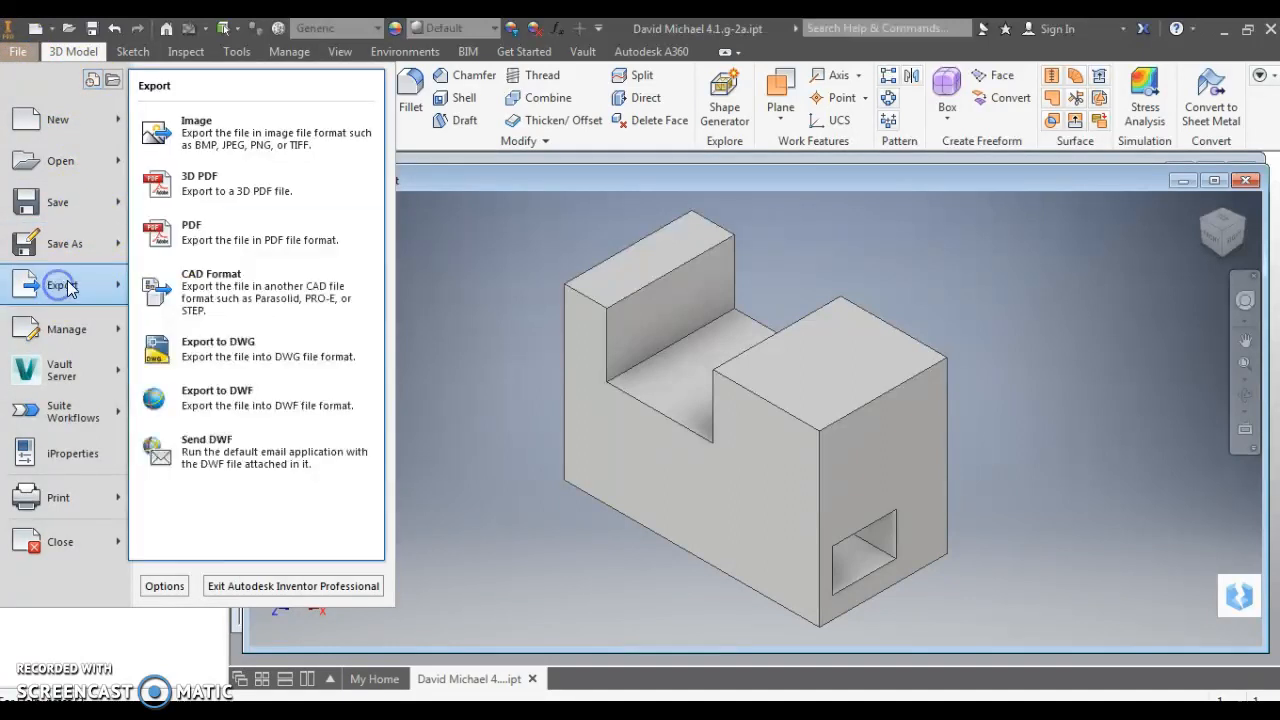
pyautogui.click(190, 240)
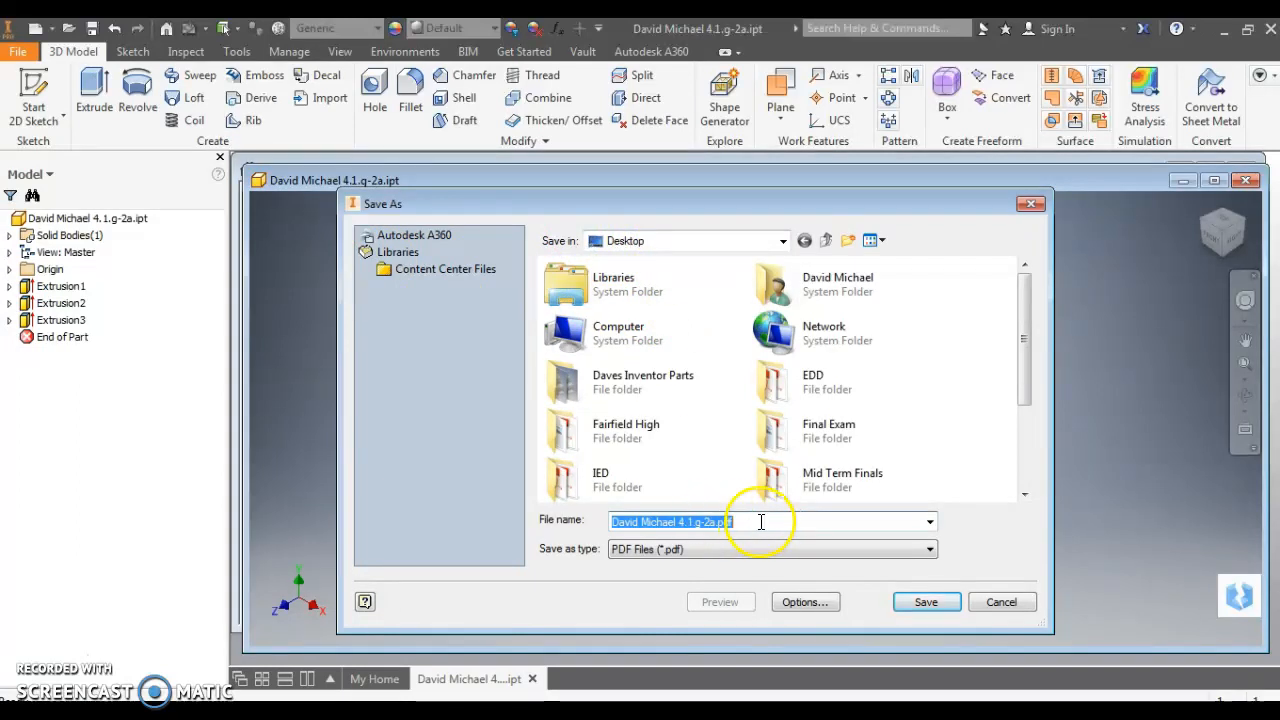
pyautogui.click(927, 605)
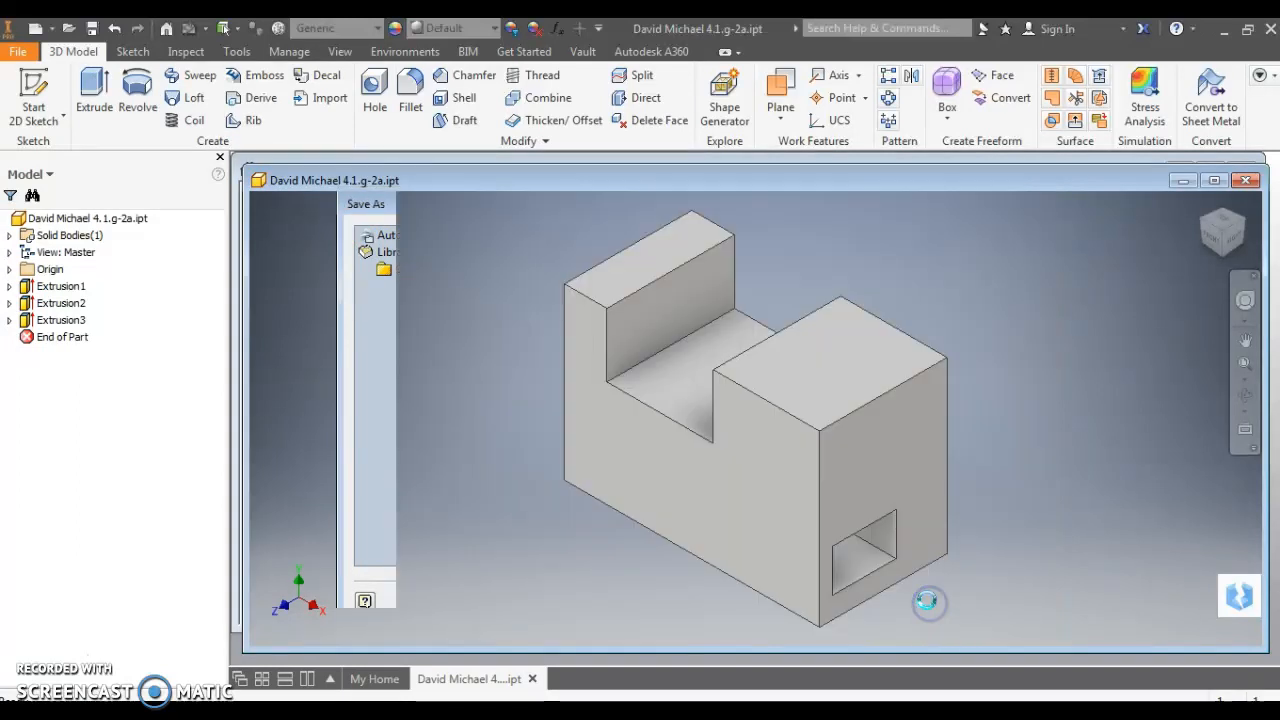